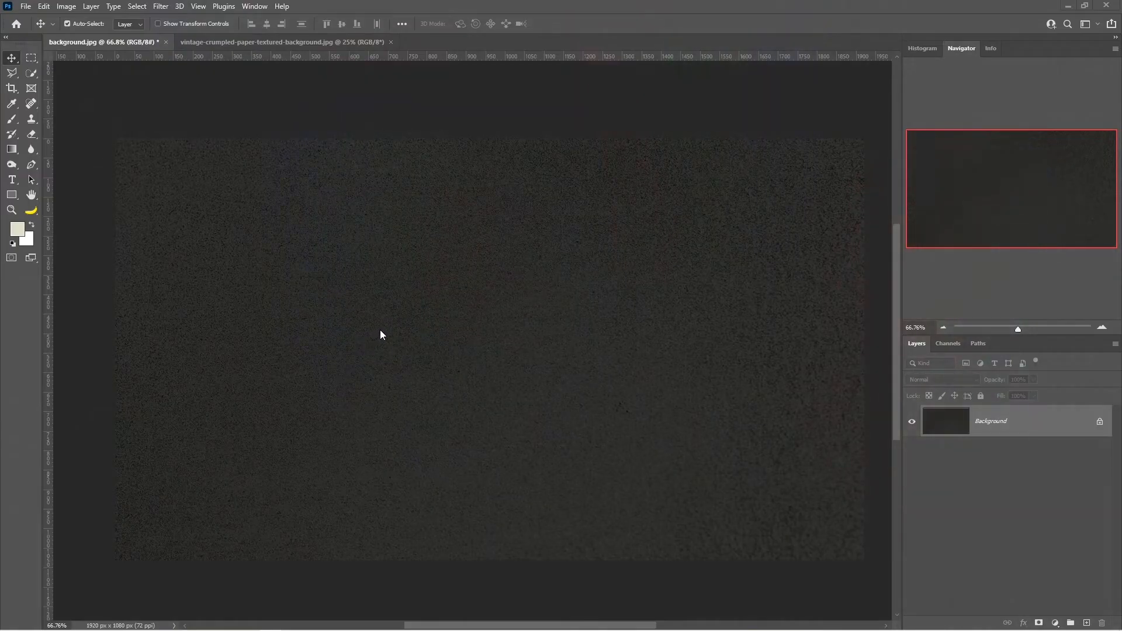
# Add the text "Vintage" in the Franky font on the canvas as a new text layer
pyautogui.press('t')
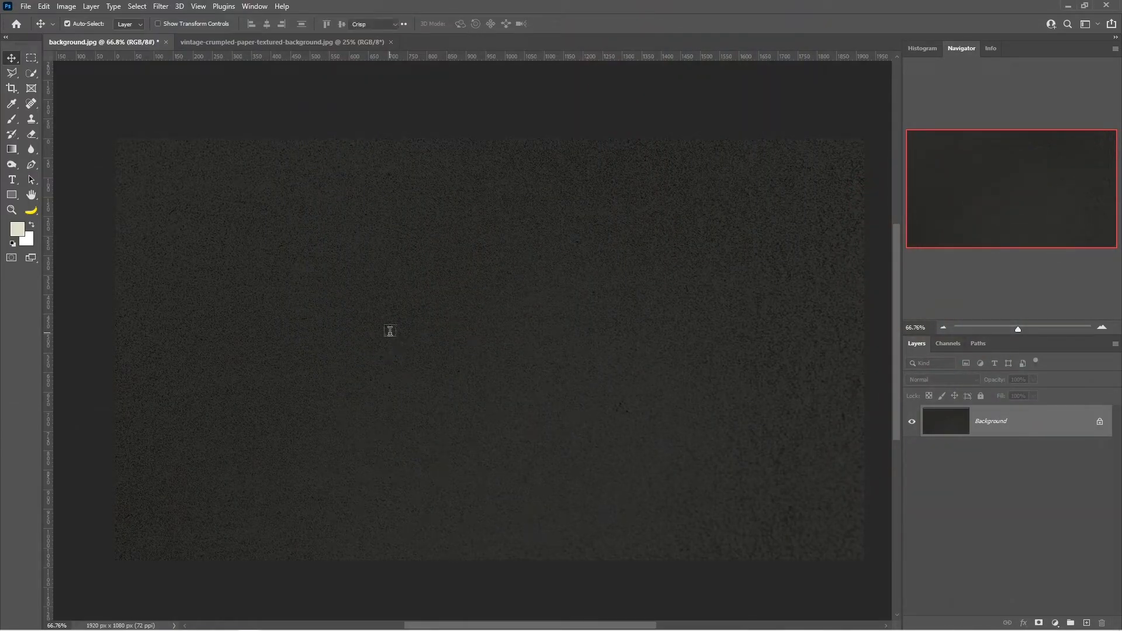
pyautogui.click(389, 331)
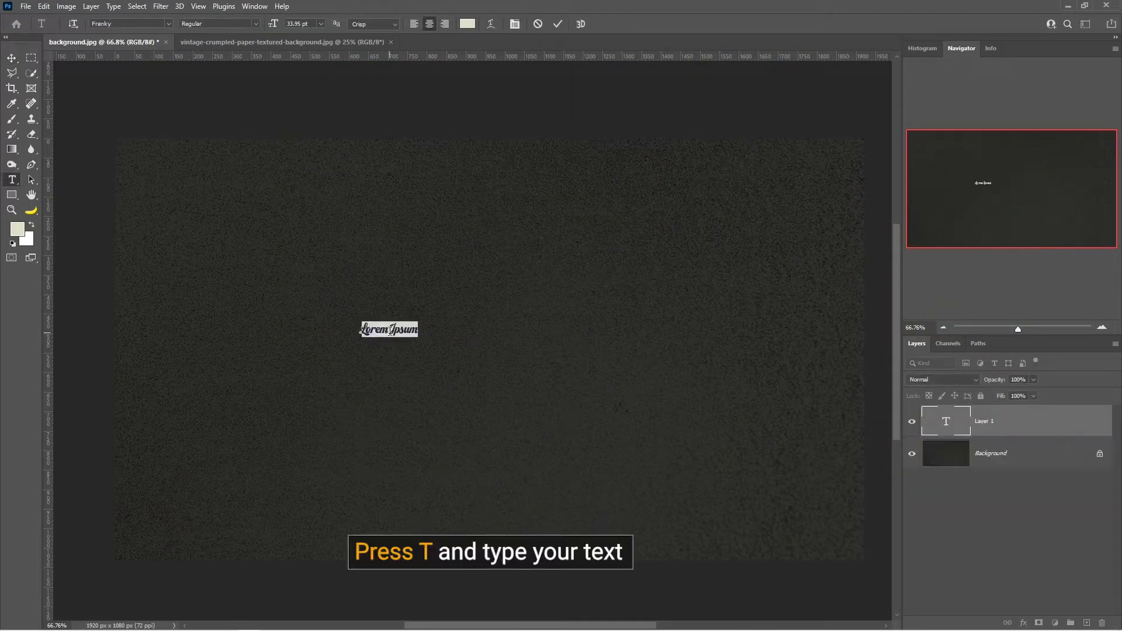
pyautogui.write('Unit')
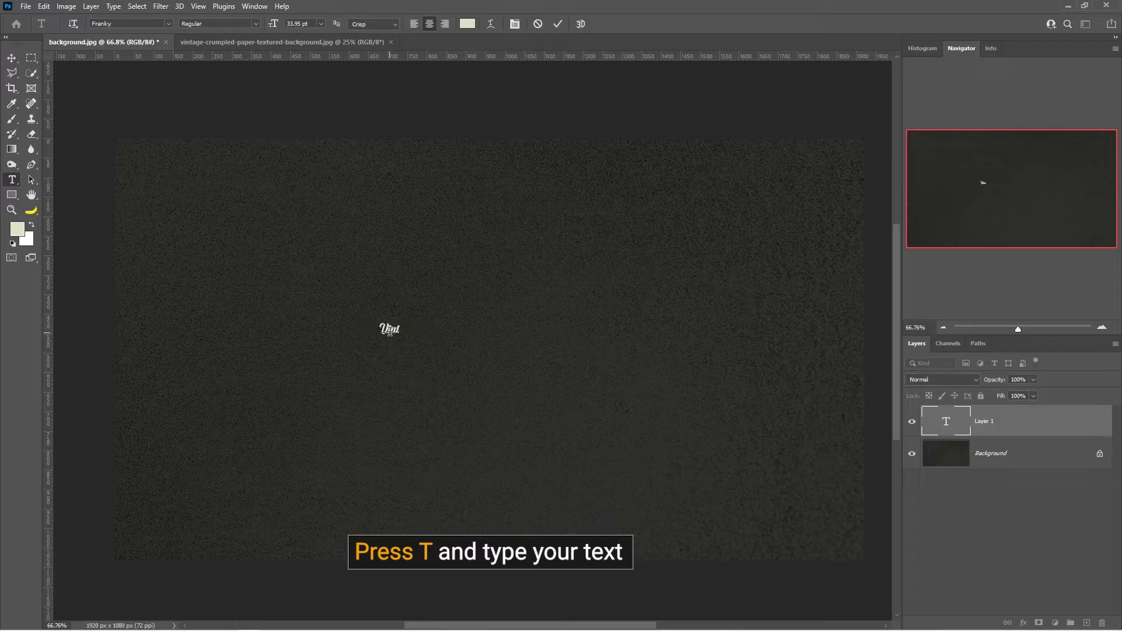
pyautogui.write('age')
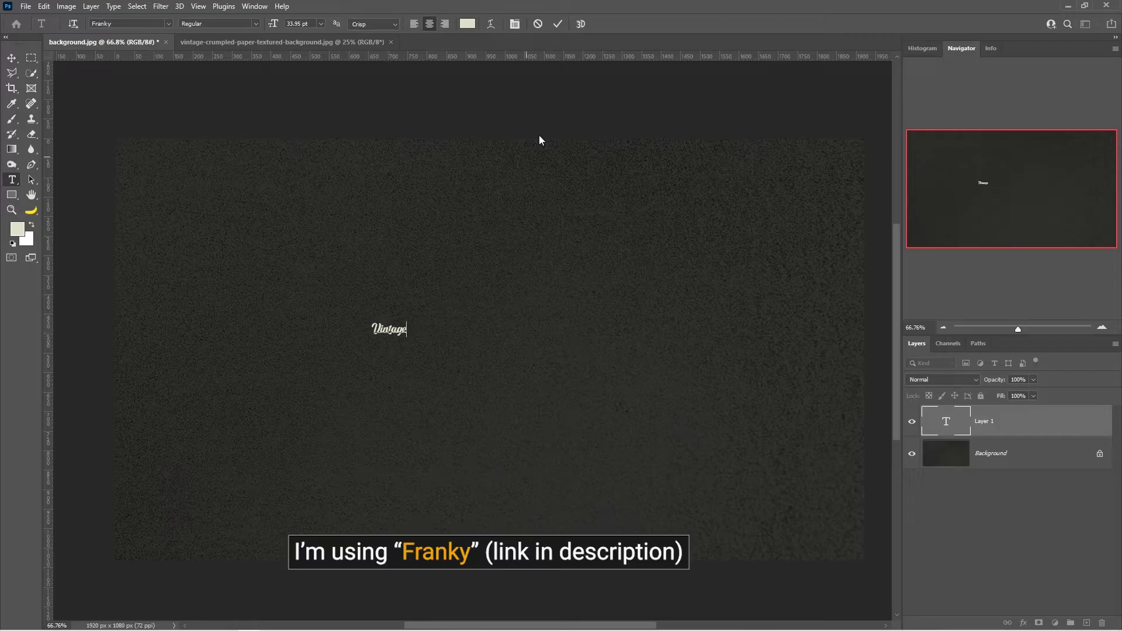
pyautogui.click(558, 24)
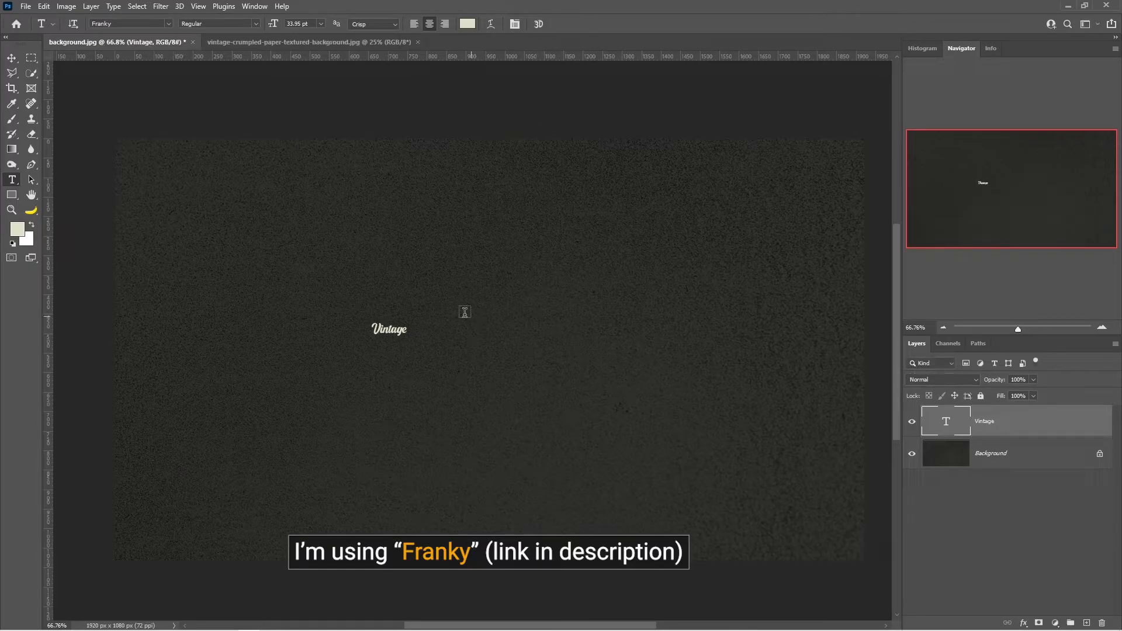
# Enlarge the Vintage text proportionally with Free Transform to about 1411 px wide and 615 px high
pyautogui.click(11, 58)
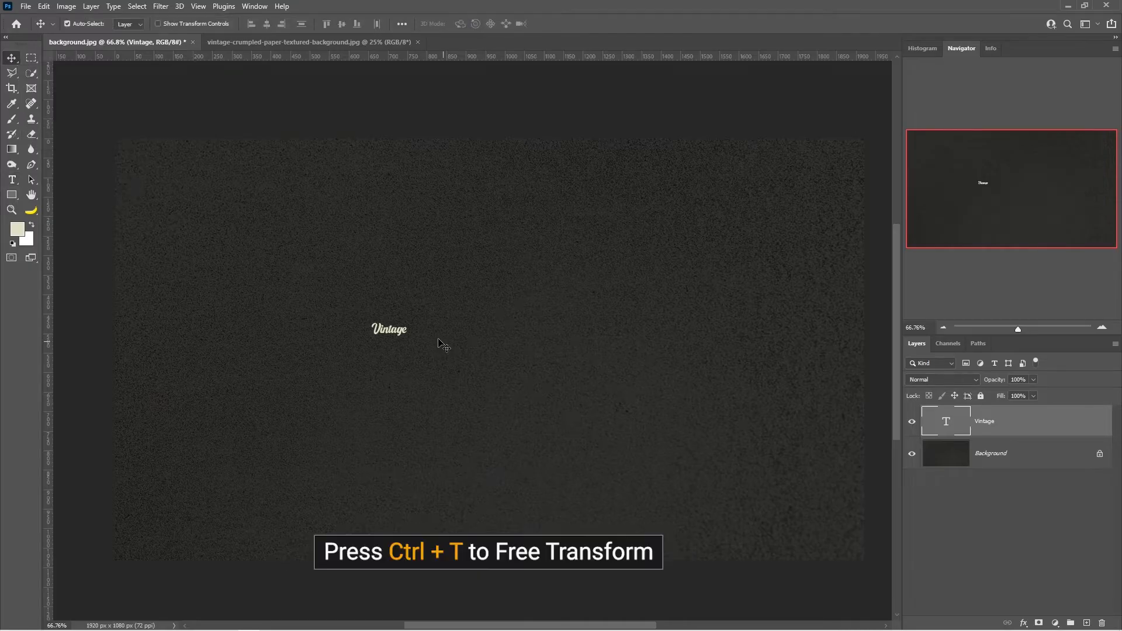
pyautogui.hotkey('ctrl', 't')
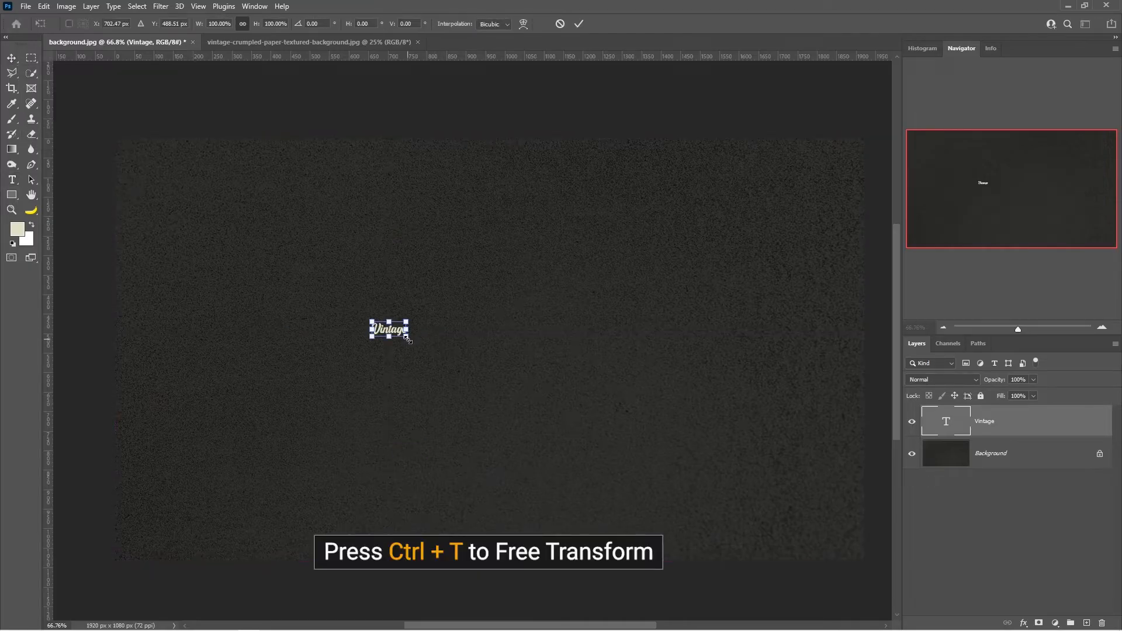
pyautogui.moveTo(407, 338); pyautogui.dragTo(631, 537)
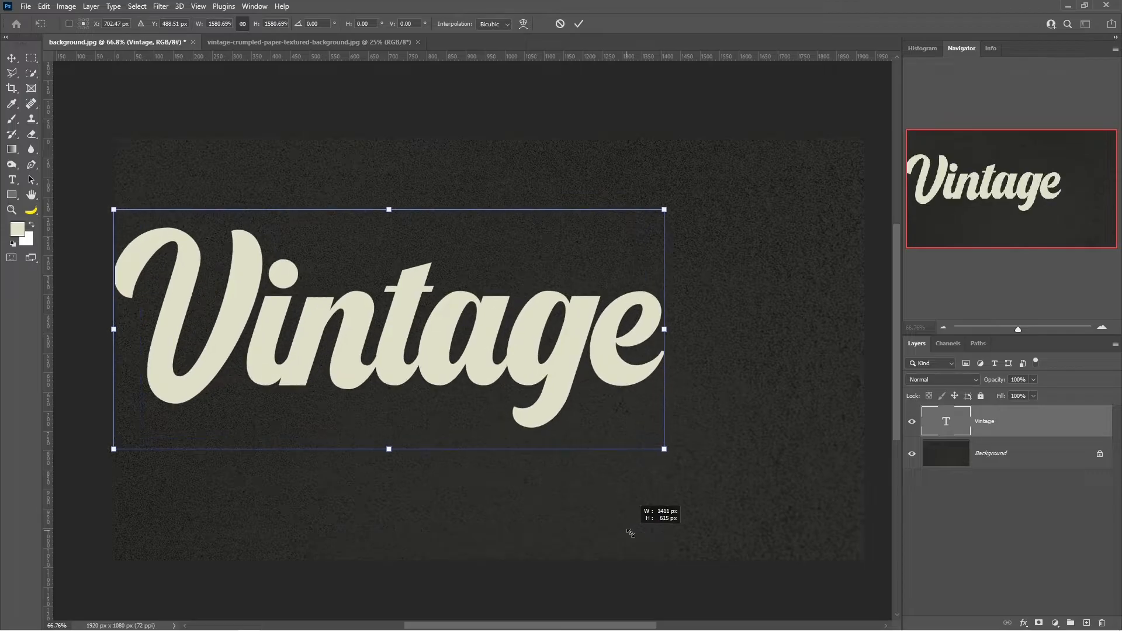
pyautogui.click(577, 24)
pyautogui.press('v')
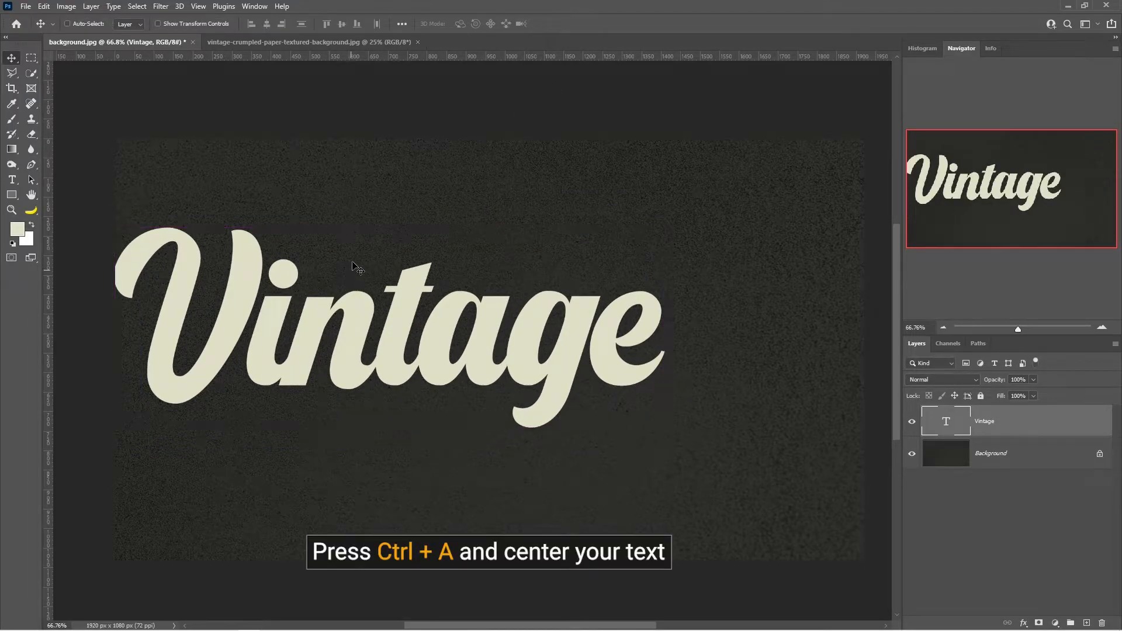
# Center the Vintage text horizontally and vertically on the whole canvas, and clear the selection
pyautogui.hotkey('ctrl', 'a')
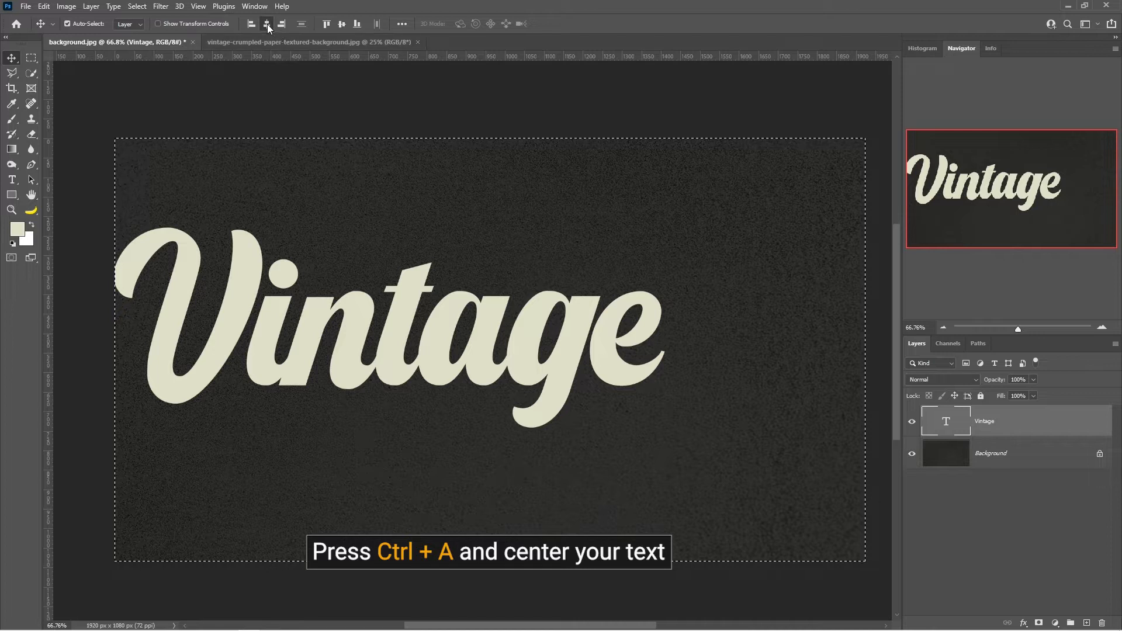
pyautogui.click(268, 24)
pyautogui.click(342, 24)
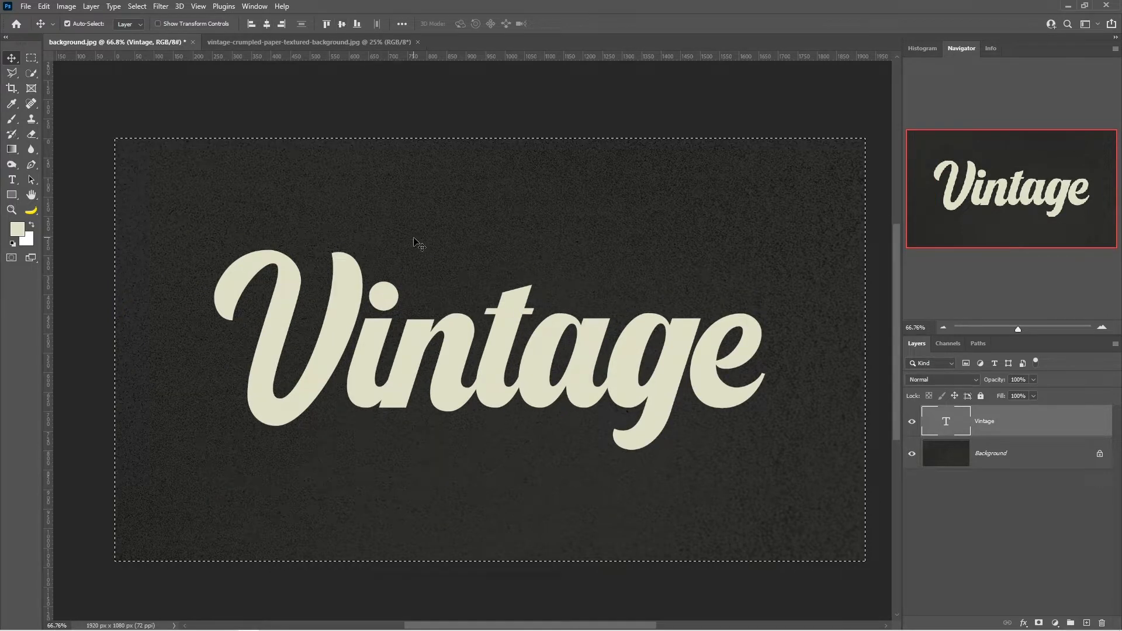
pyautogui.hotkey('ctrl', 'd')
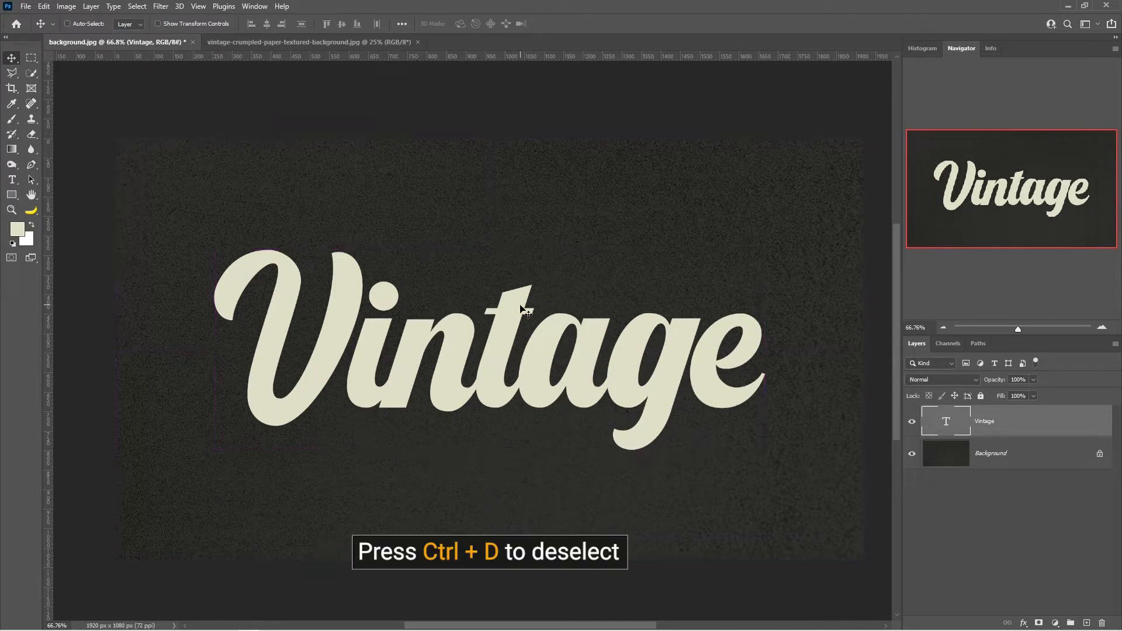
# Set the Vintage text color to #dfe0c5
pyautogui.press('t')
pyautogui.click(467, 23)
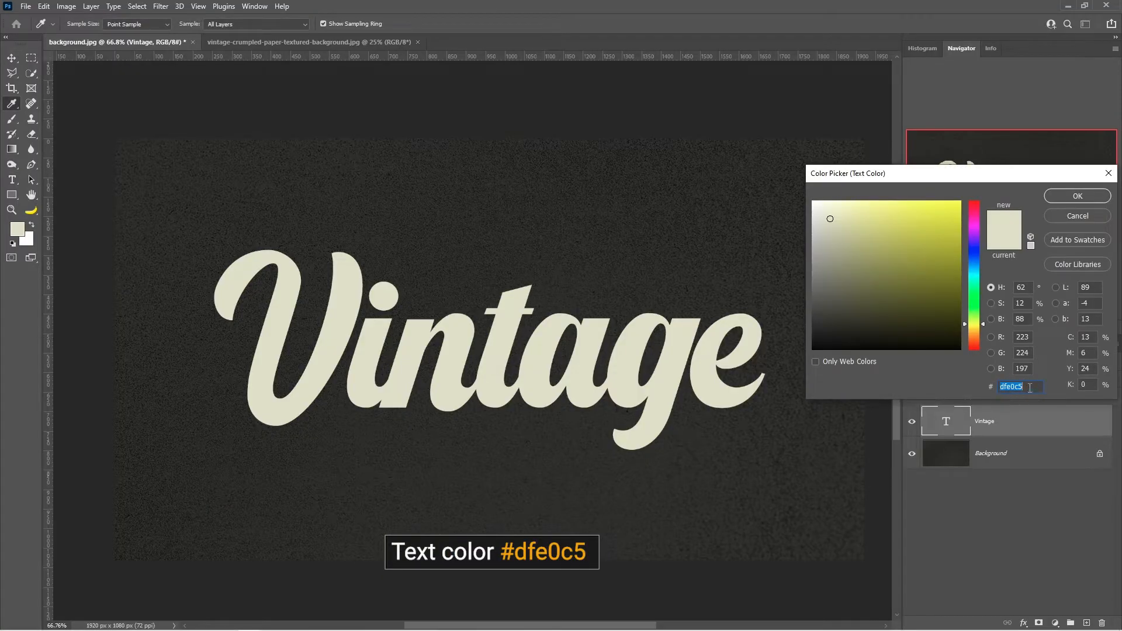
pyautogui.click(1064, 199)
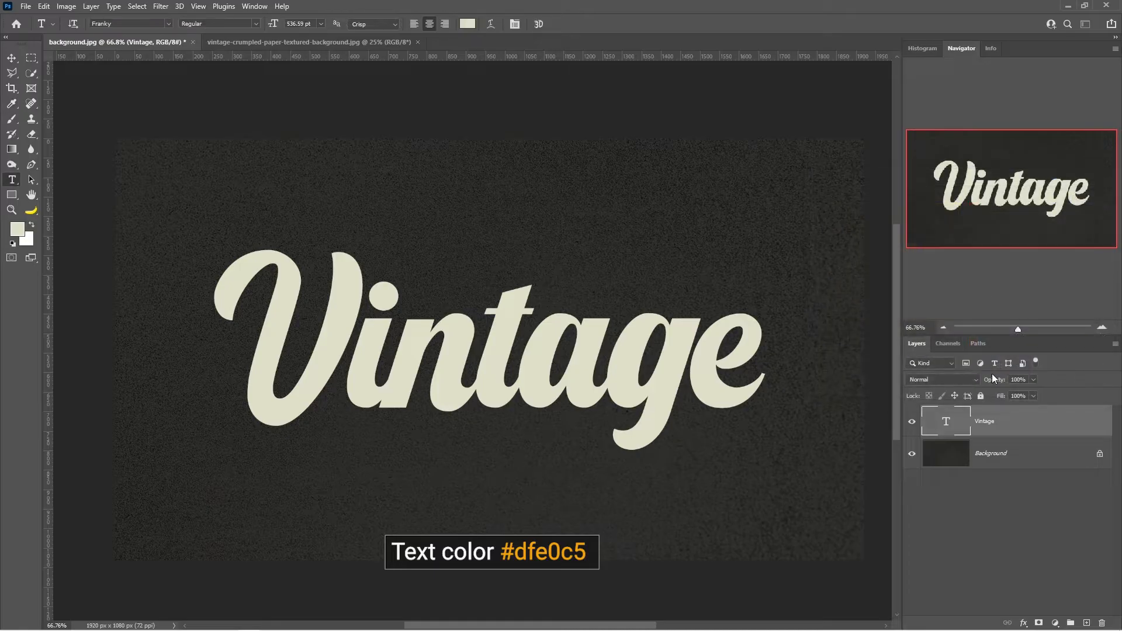
pyautogui.press('v')
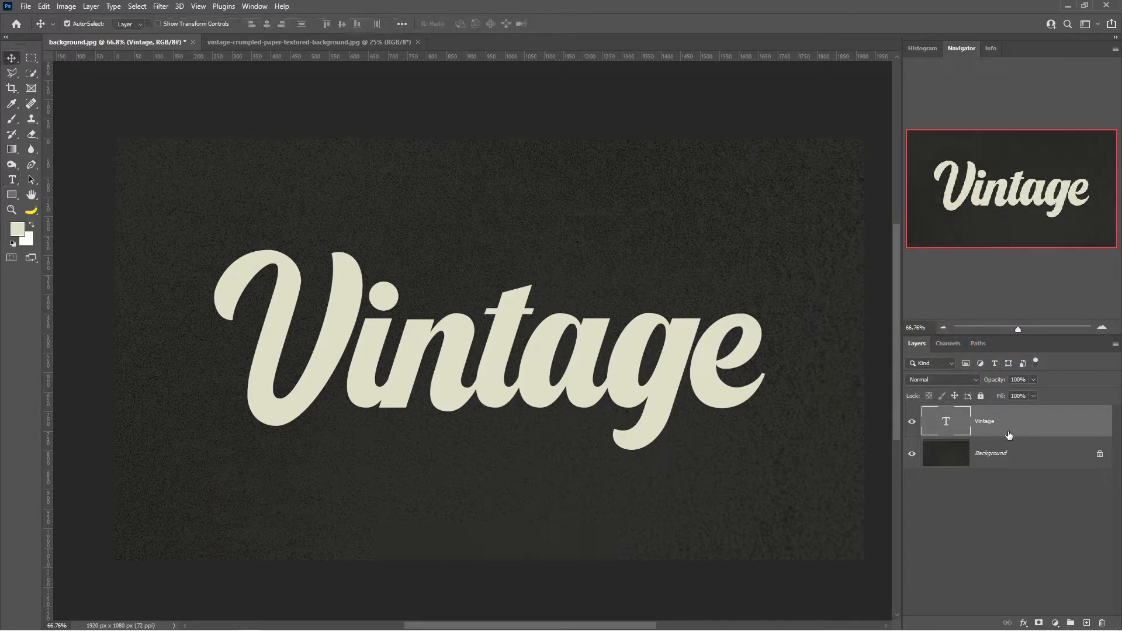
# Enable the Drop Shadow effect in the Vintage layer's style and show its settings
pyautogui.click(1024, 624)
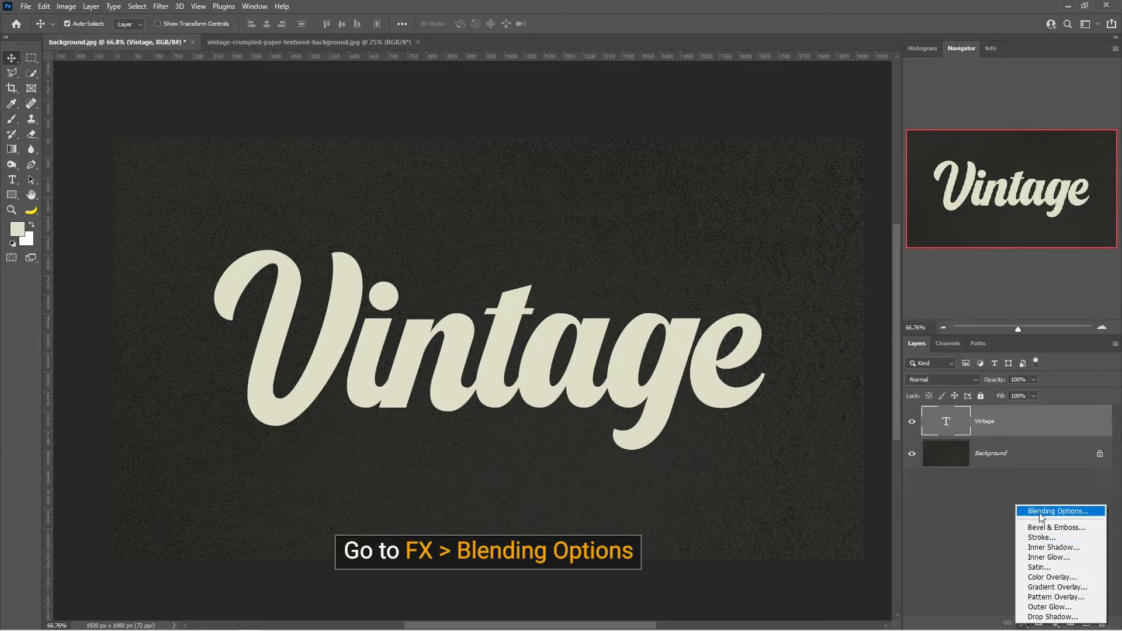
pyautogui.click(1039, 512)
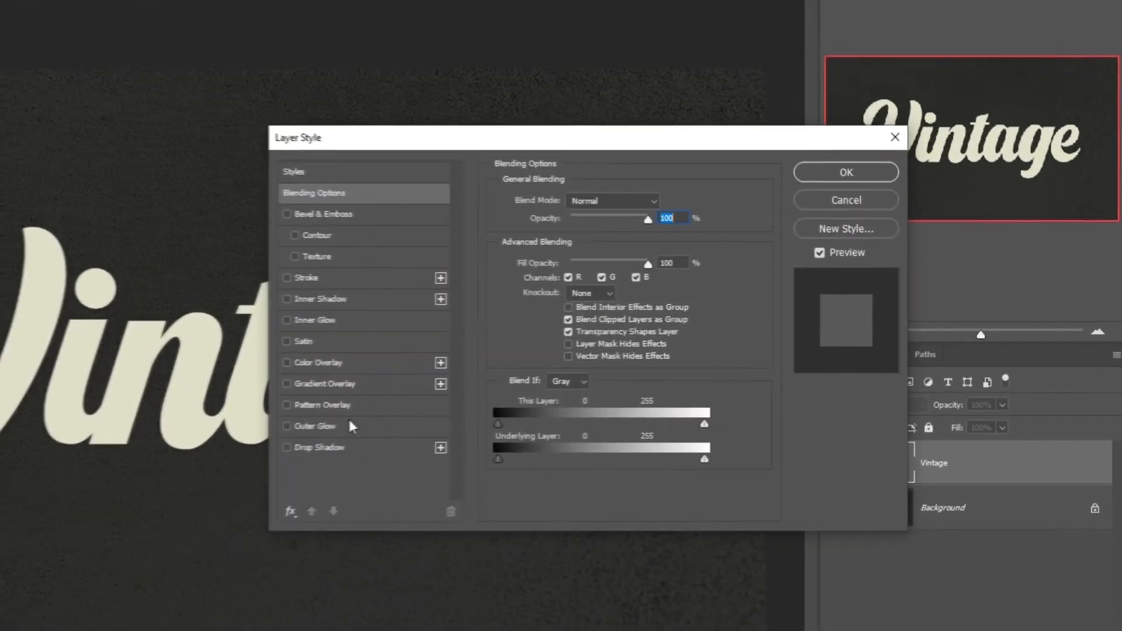
pyautogui.click(284, 448)
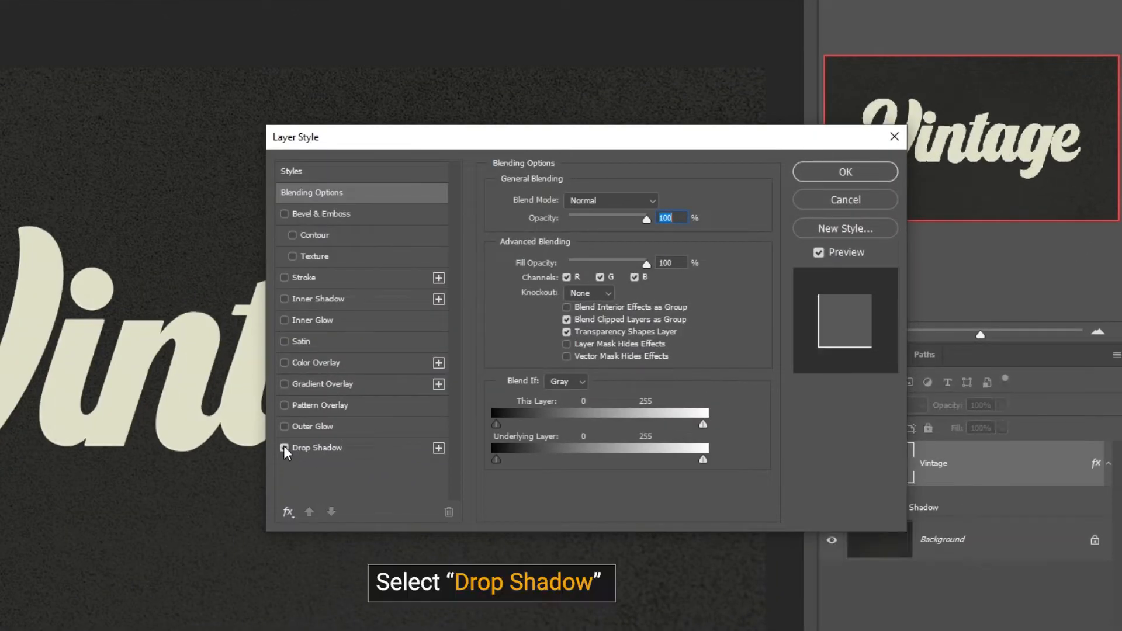
pyautogui.click(321, 447)
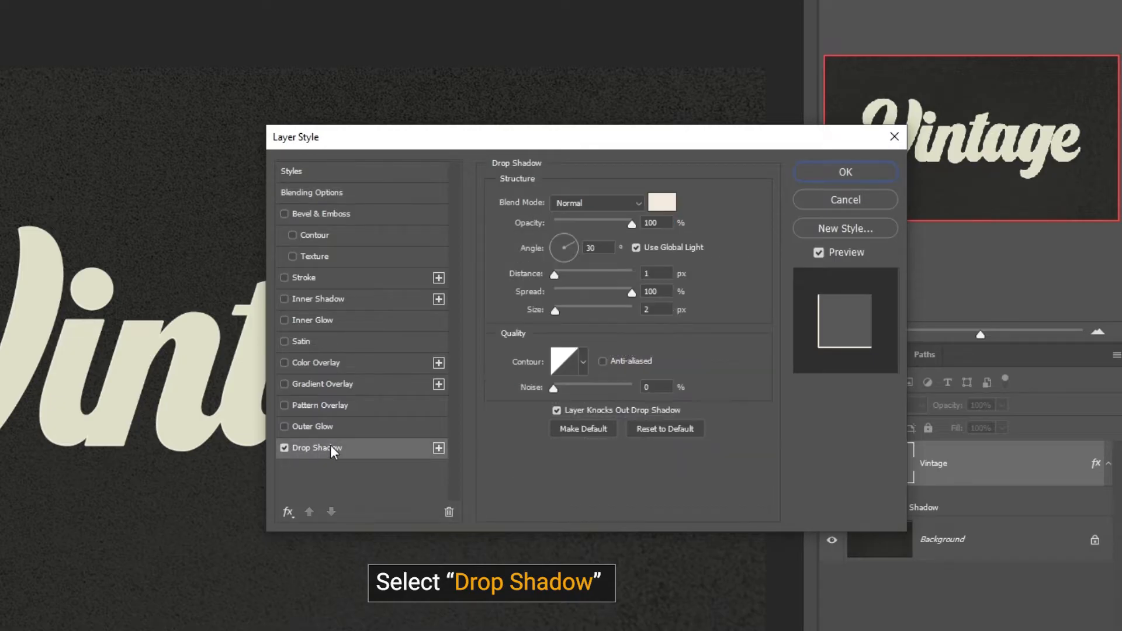
# Give the drop shadow the color #f1ecde and set its angle to 125°
pyautogui.click(666, 203)
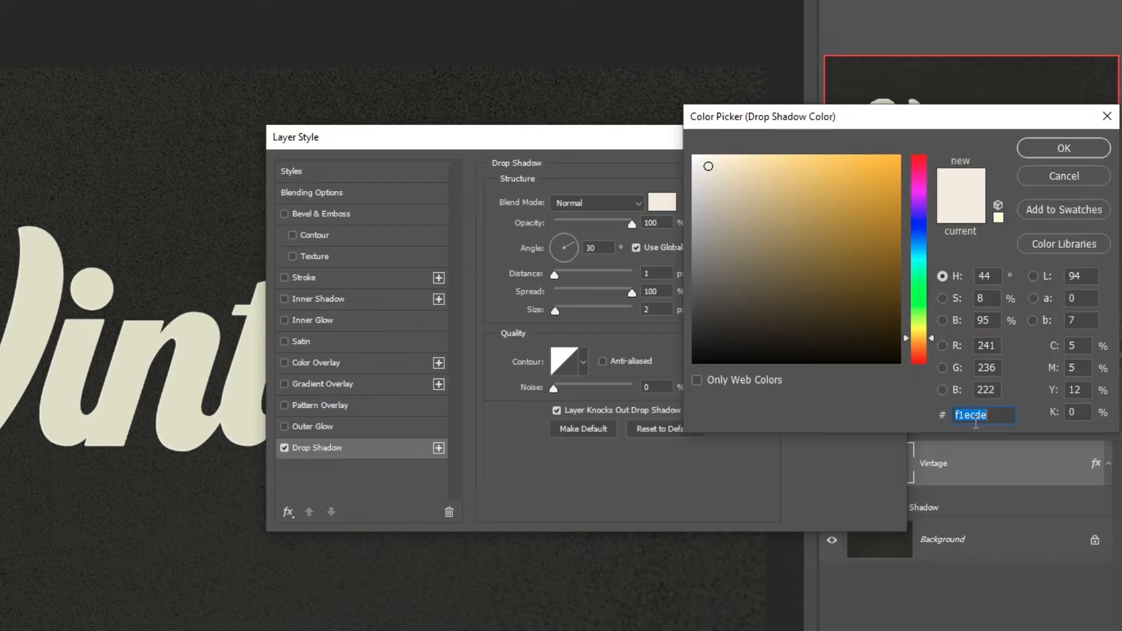
pyautogui.click(1046, 151)
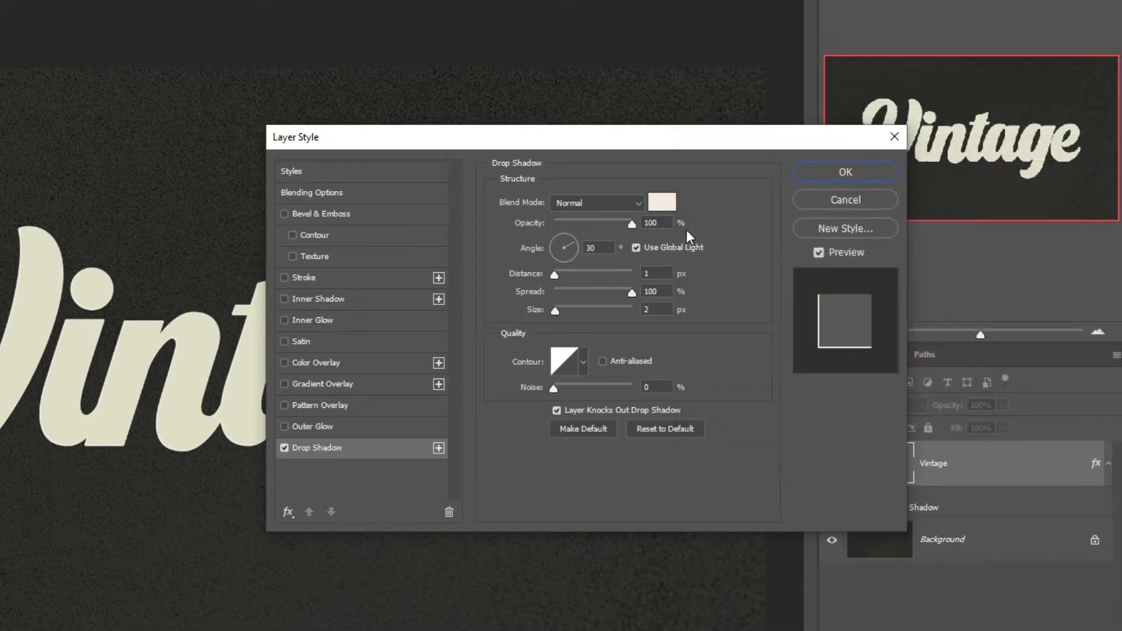
pyautogui.click(600, 247)
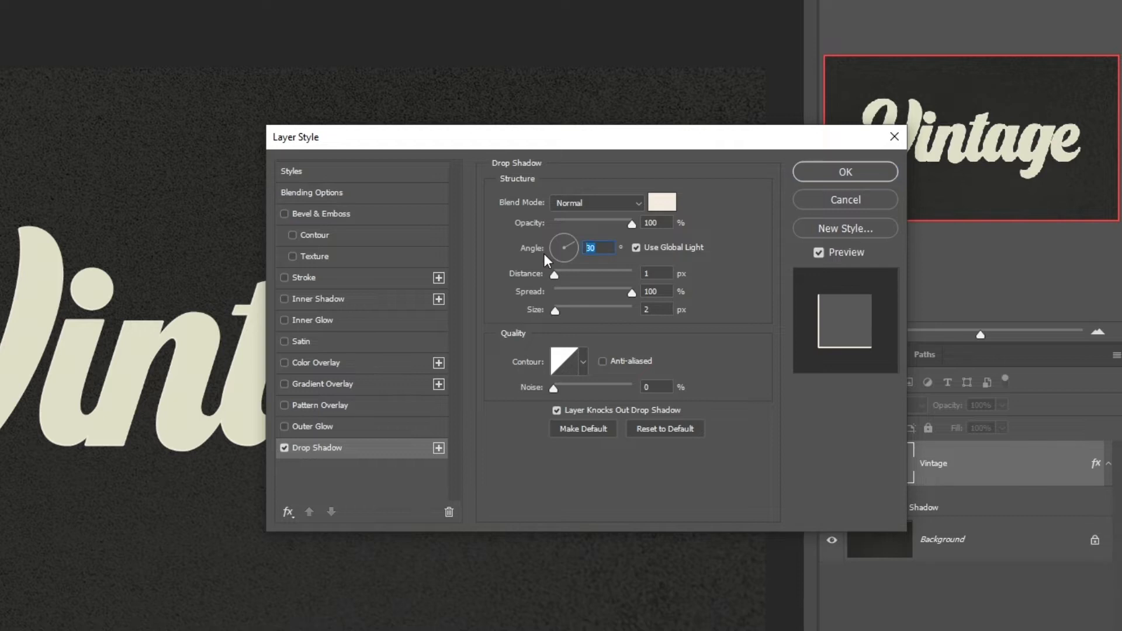
pyautogui.write('125')
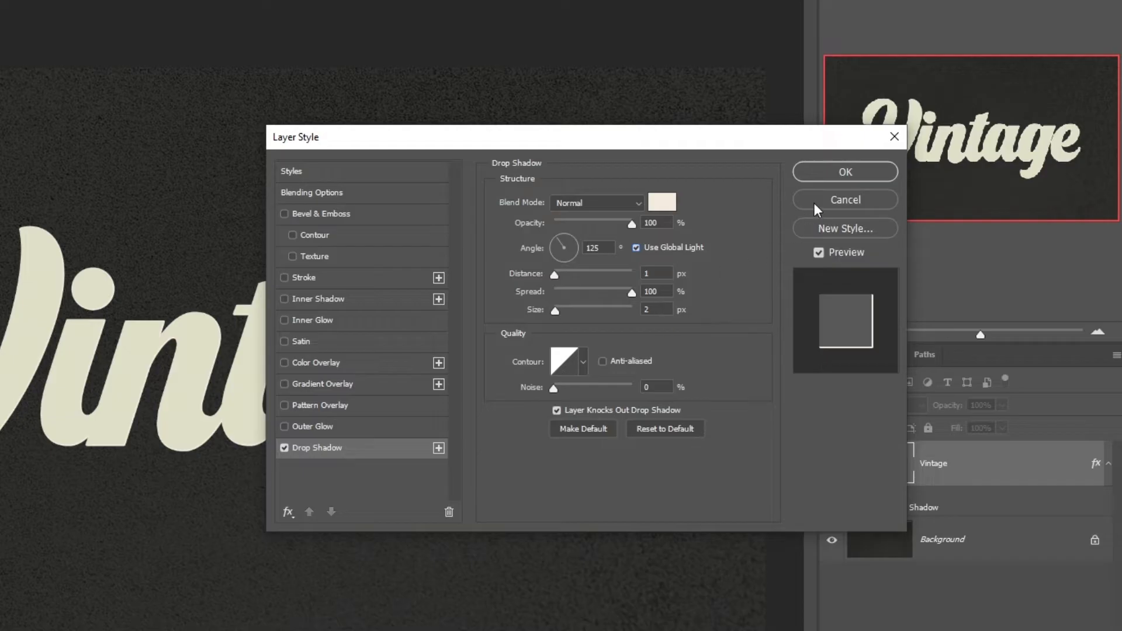
# Add a second drop shadow to the Vintage layer and set the lower one's color to #04b1d9
pyautogui.click(438, 448)
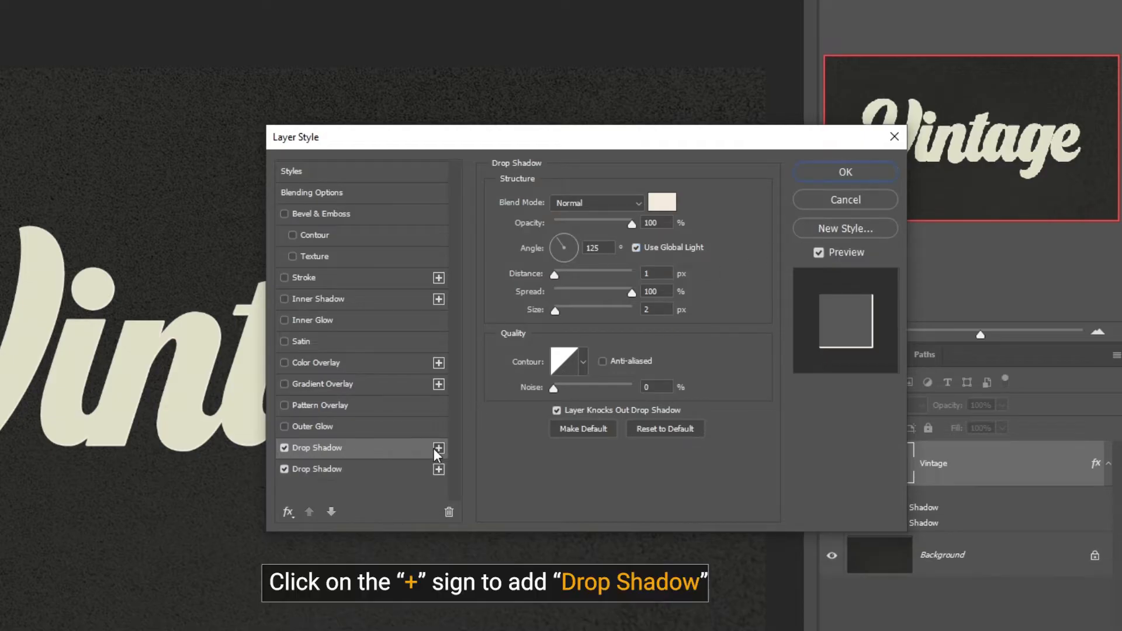
pyautogui.click(393, 468)
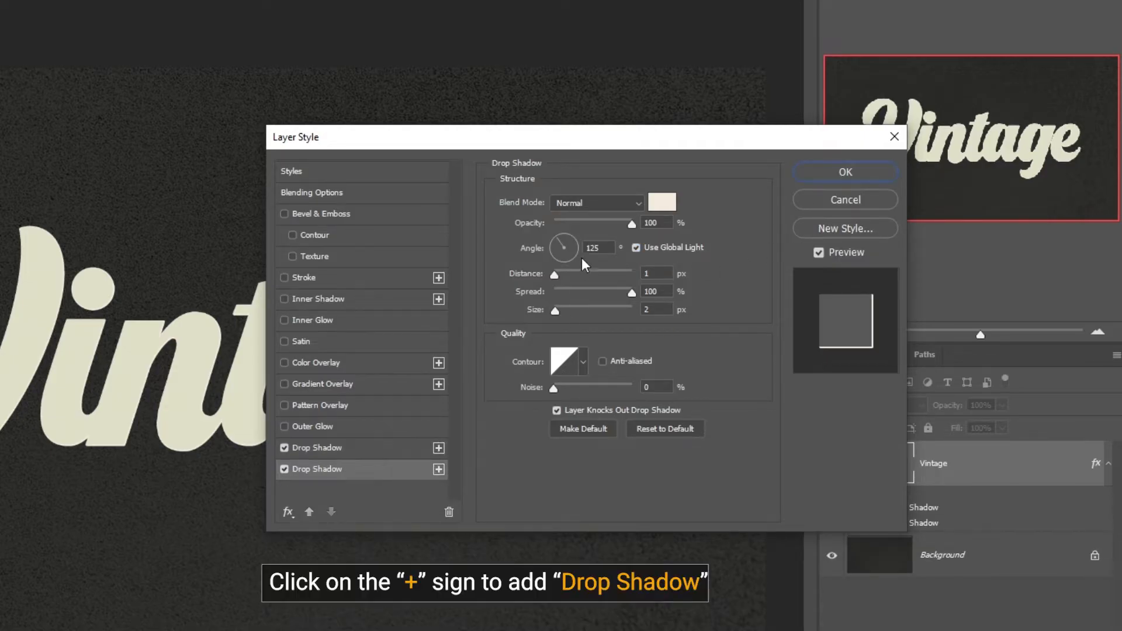
pyautogui.click(667, 200)
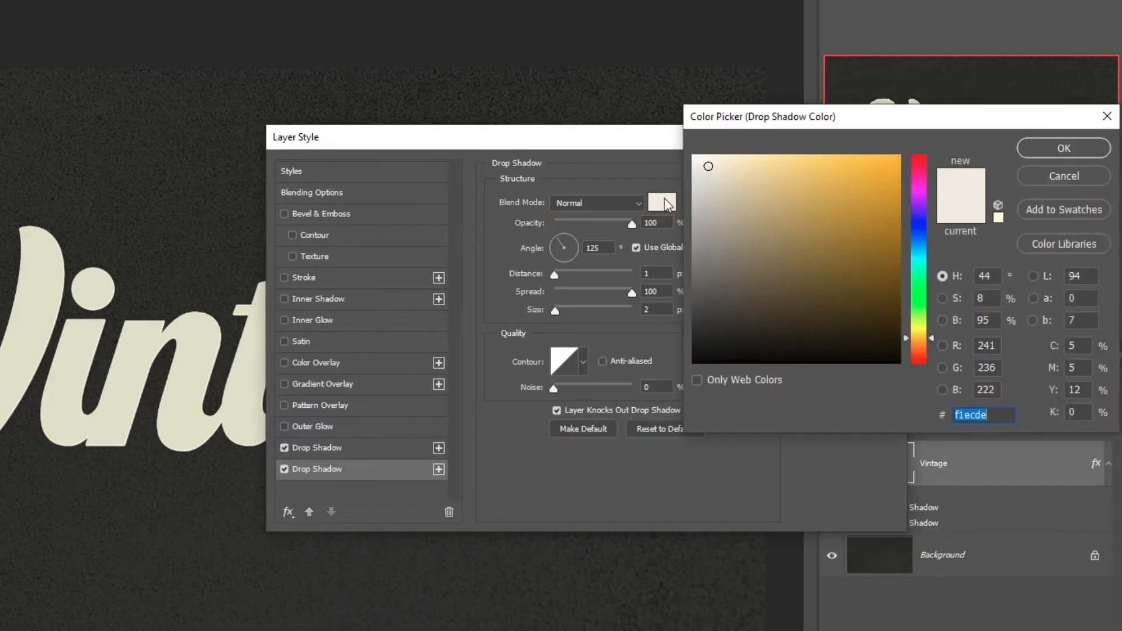
pyautogui.write('0')
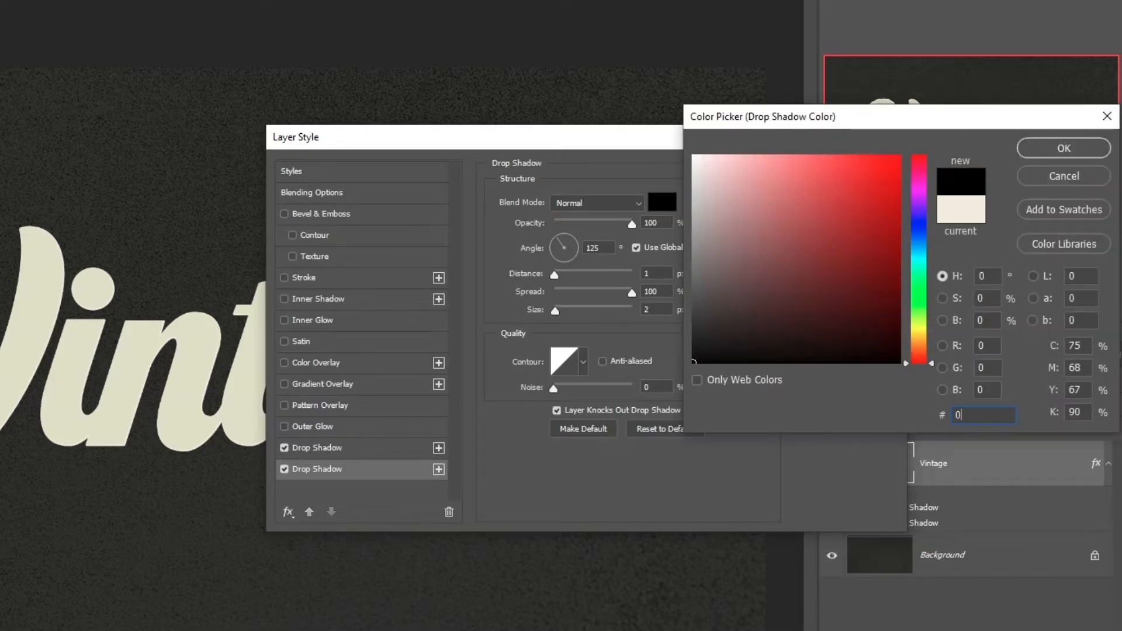
pyautogui.write('4')
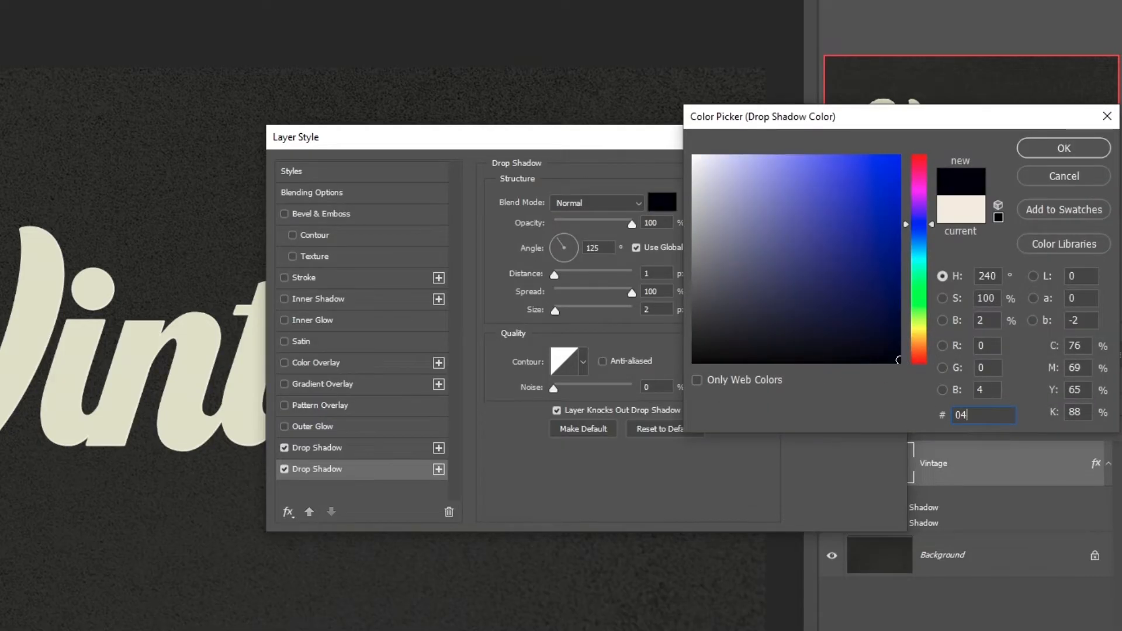
pyautogui.write('b1')
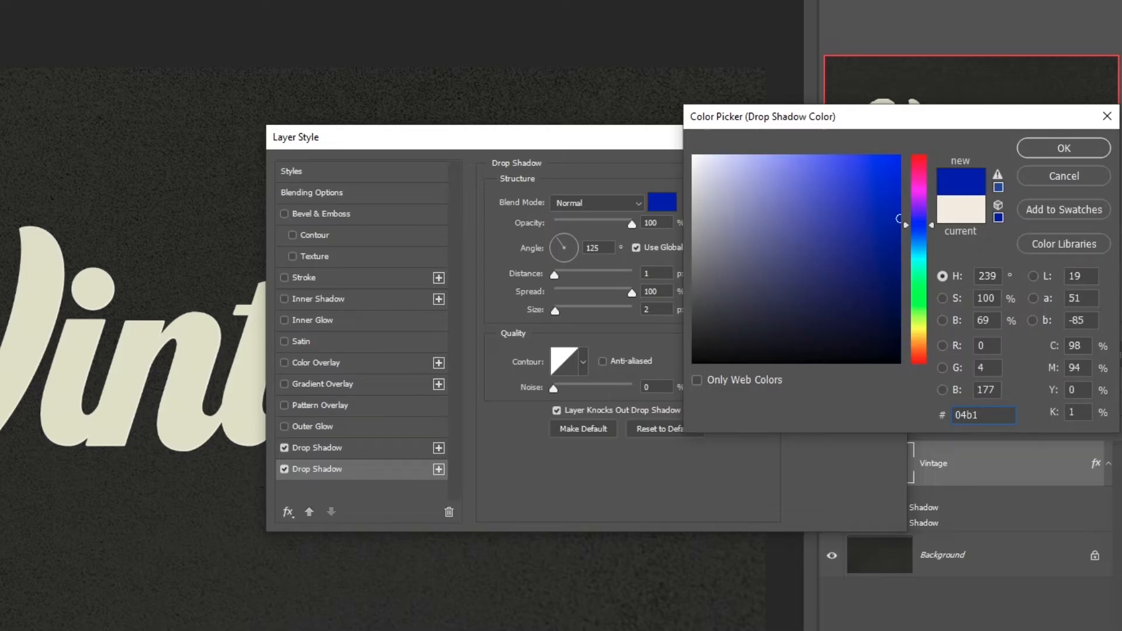
pyautogui.write('d9')
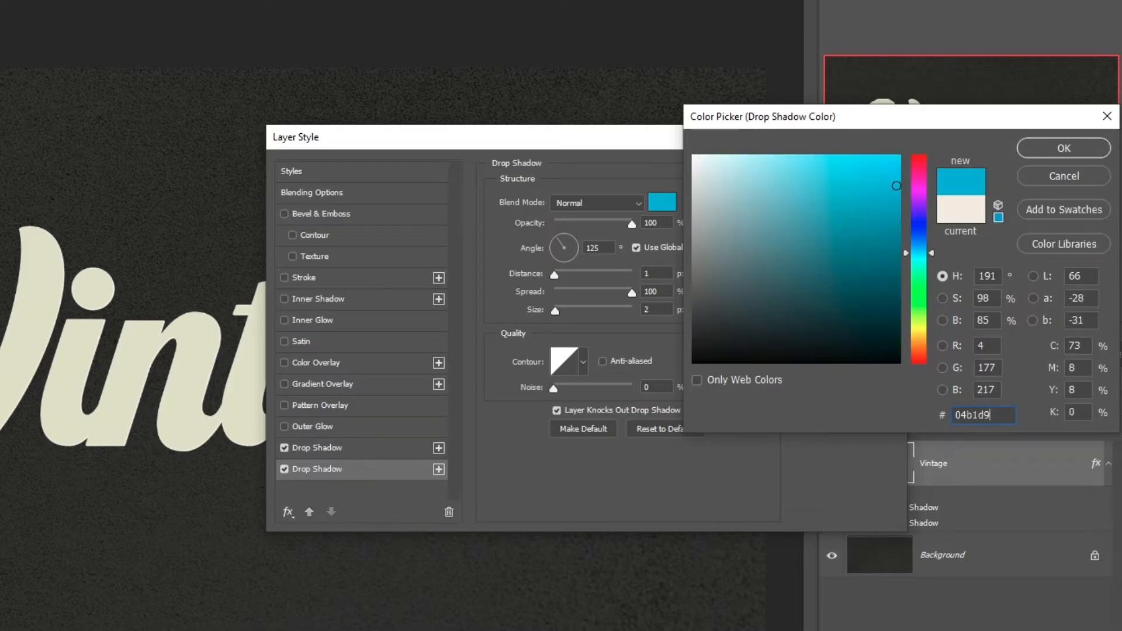
pyautogui.click(1080, 148)
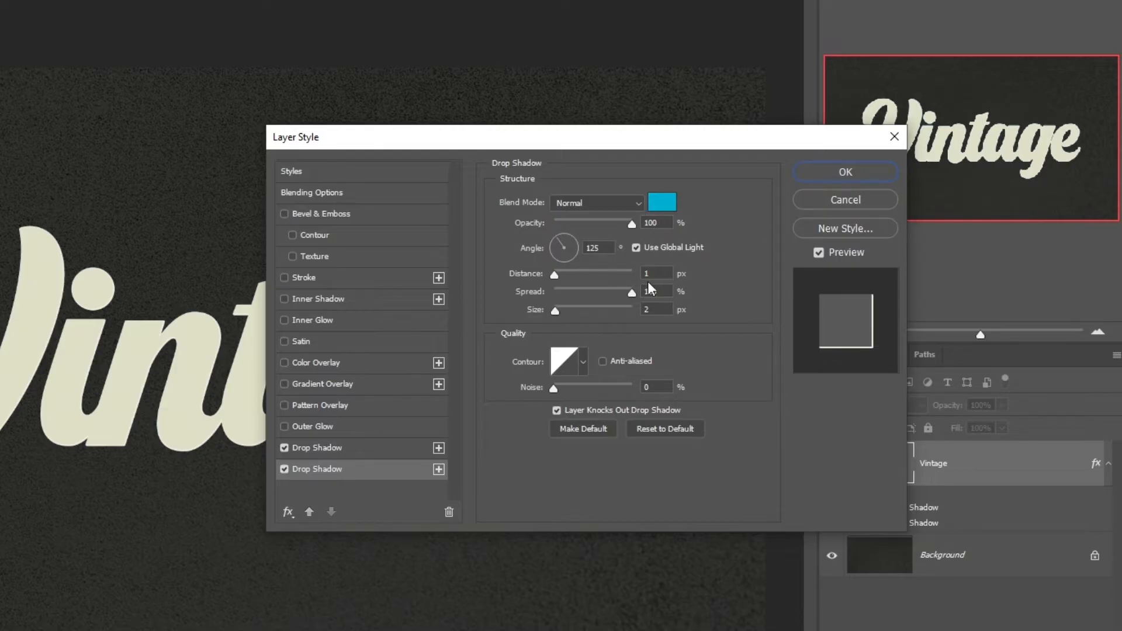
# Set the blue drop shadow's distance to 15 px, spread to 100% and size to 20 px
pyautogui.click(672, 273)
pyautogui.write('15')
pyautogui.press('Tab')
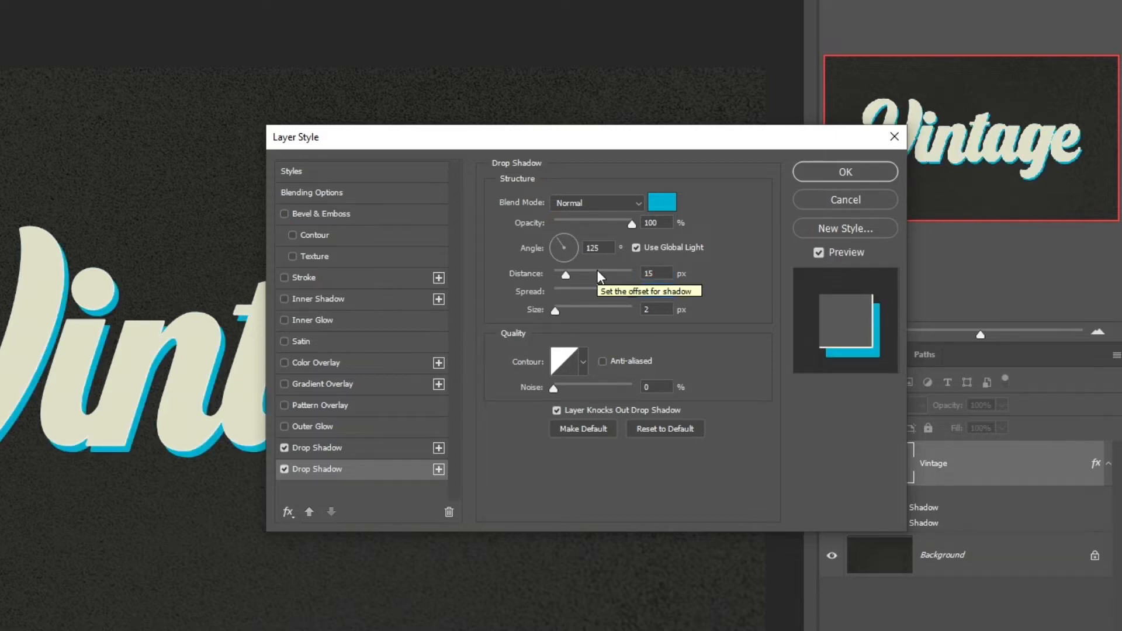
pyautogui.write('100')
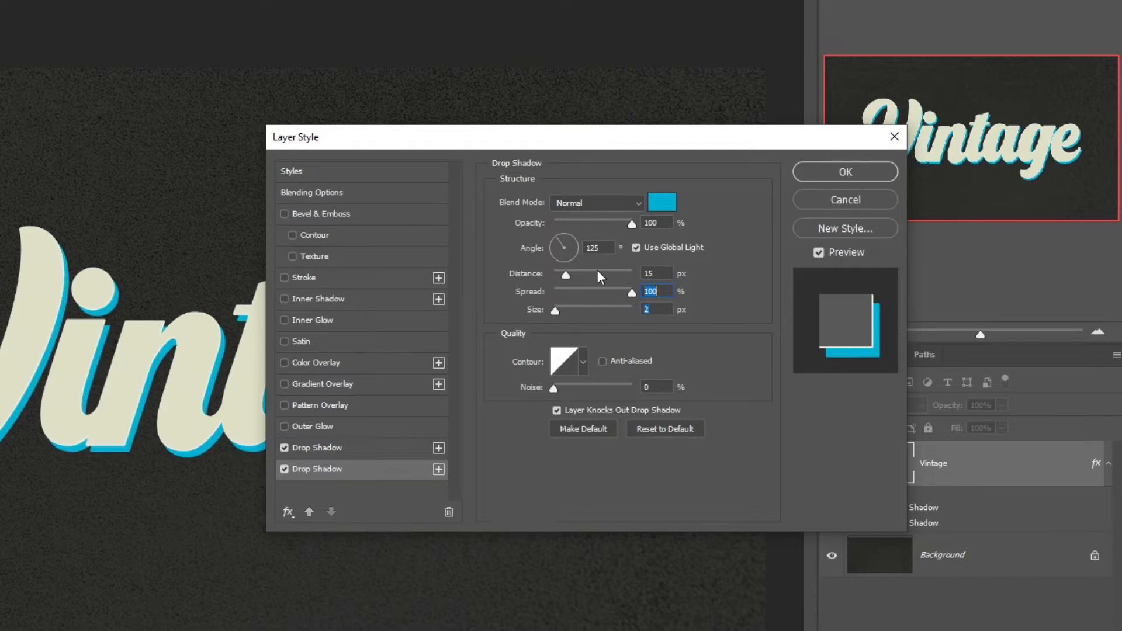
pyautogui.press('Tab')
pyautogui.write('20')
pyautogui.press('Tab')
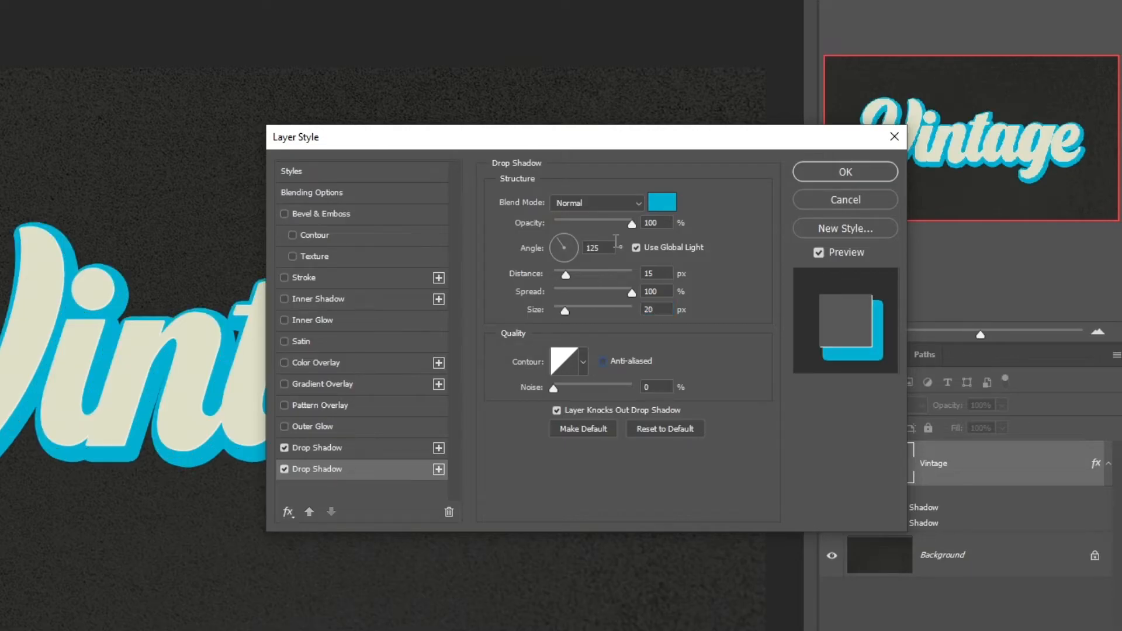
# Add a third drop shadow to the Vintage layer and set the lowest one's color to #68d9be
pyautogui.click(440, 471)
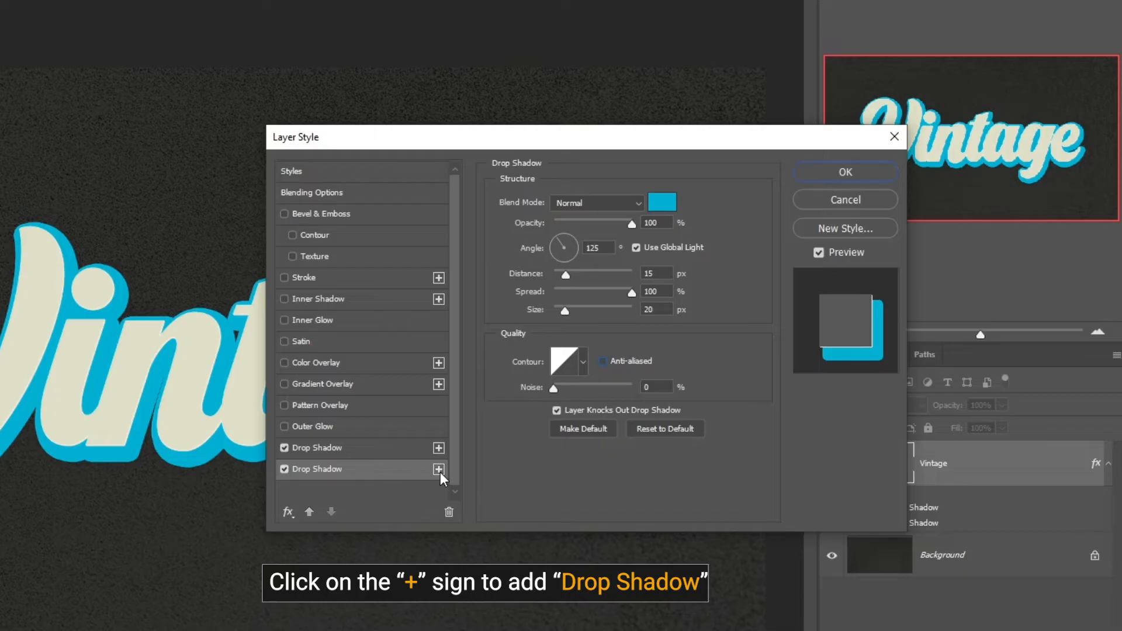
pyautogui.click(347, 490)
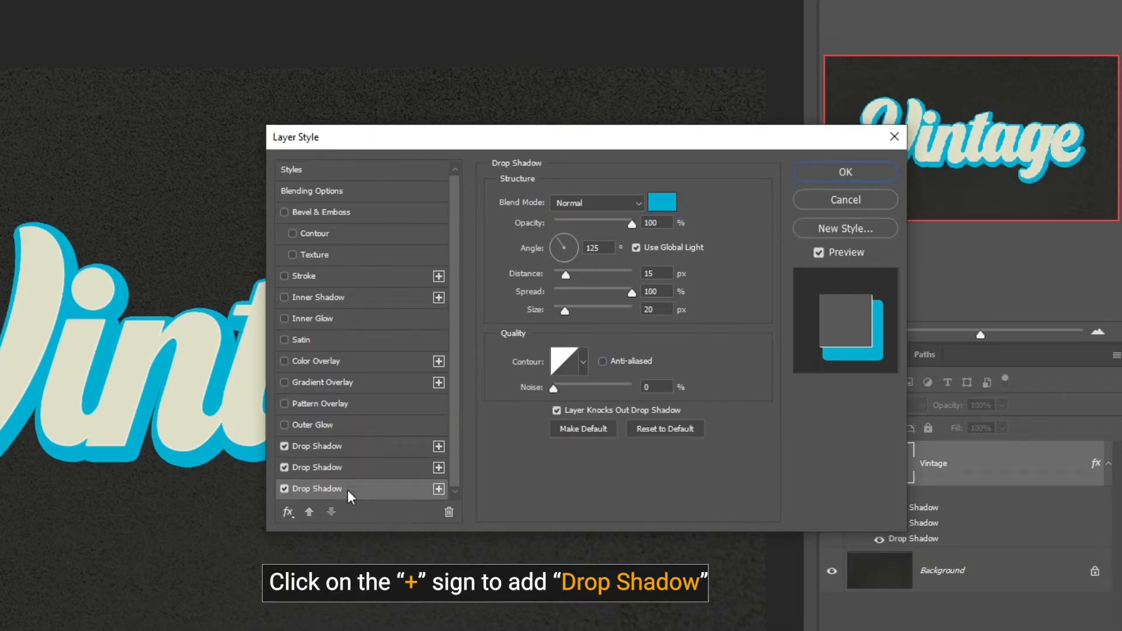
pyautogui.click(662, 203)
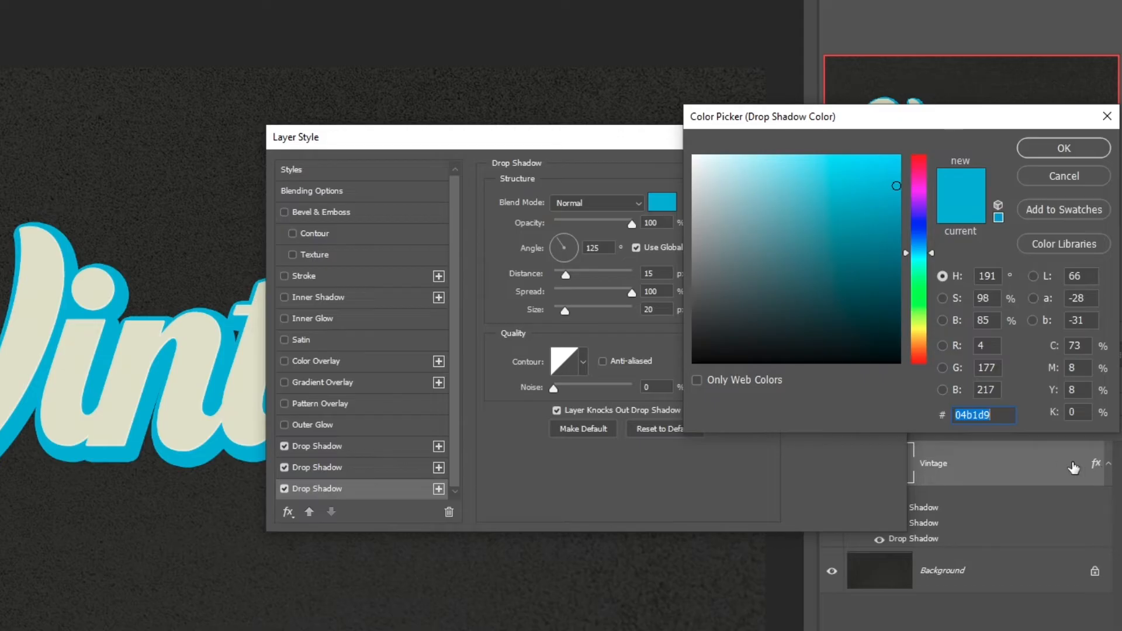
pyautogui.write('68')
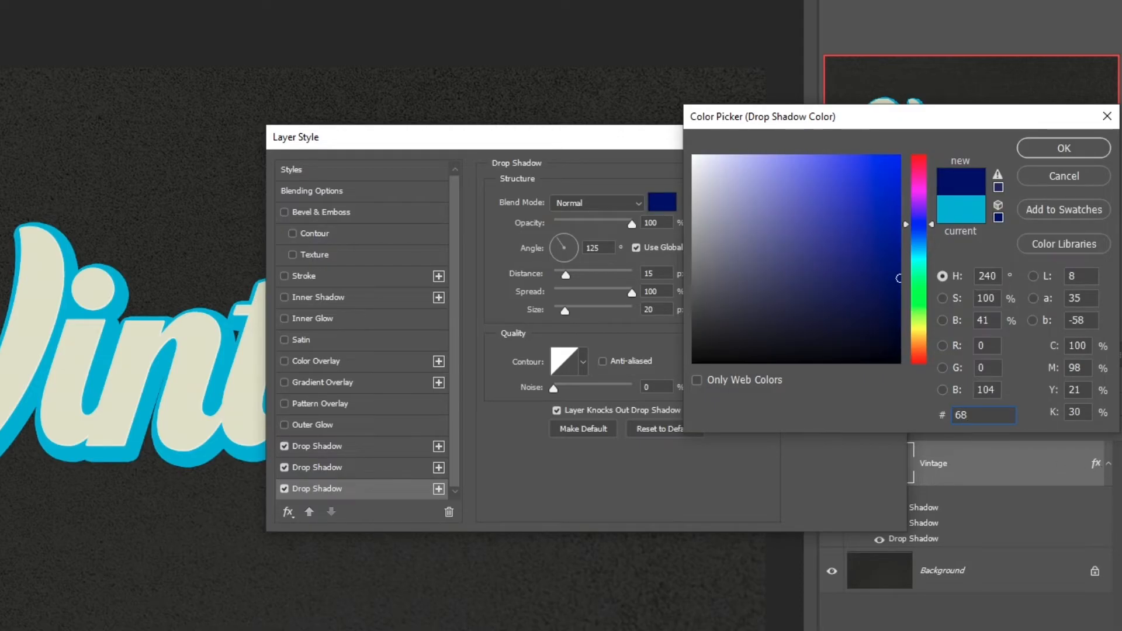
pyautogui.write('d9')
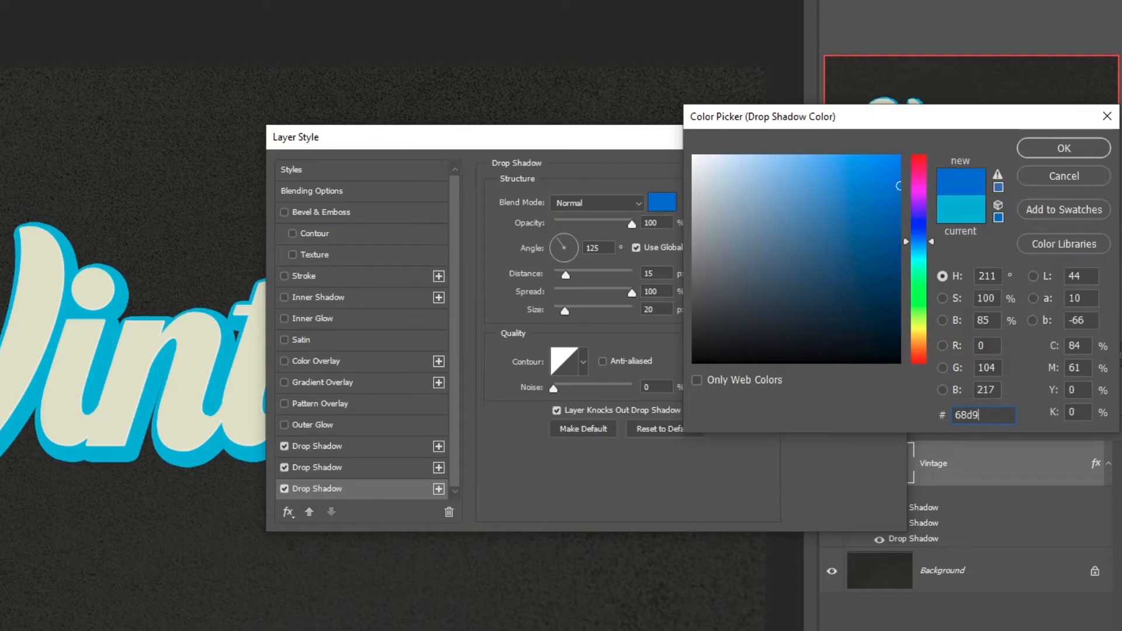
pyautogui.write('be')
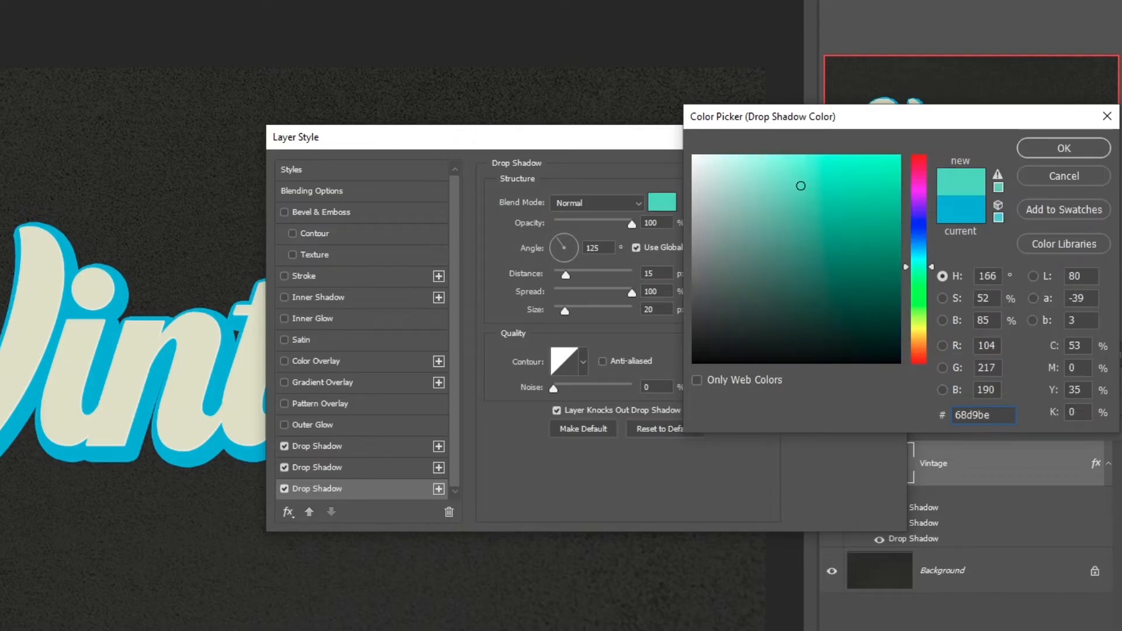
pyautogui.click(1048, 148)
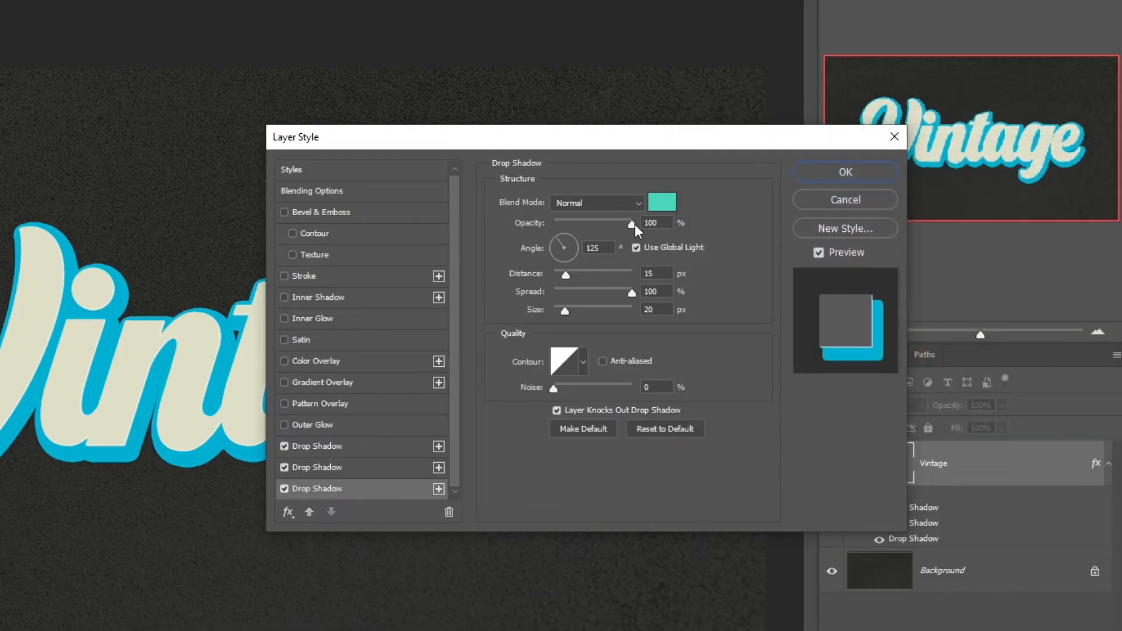
# Set the turquoise drop shadow's distance to 35 px
pyautogui.click(658, 274)
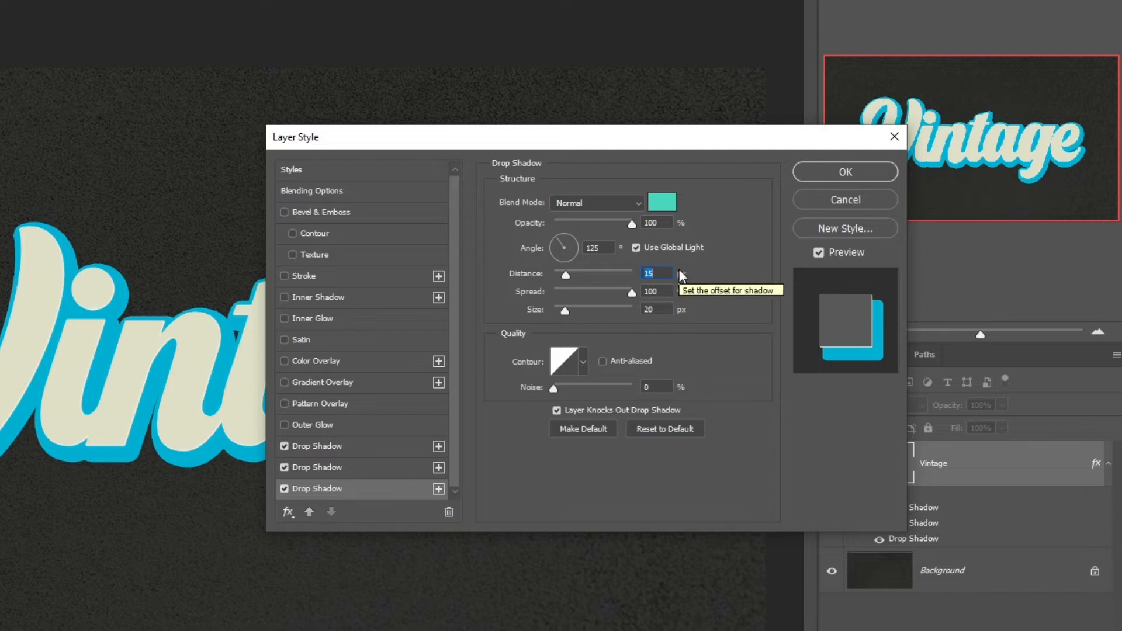
pyautogui.write('35')
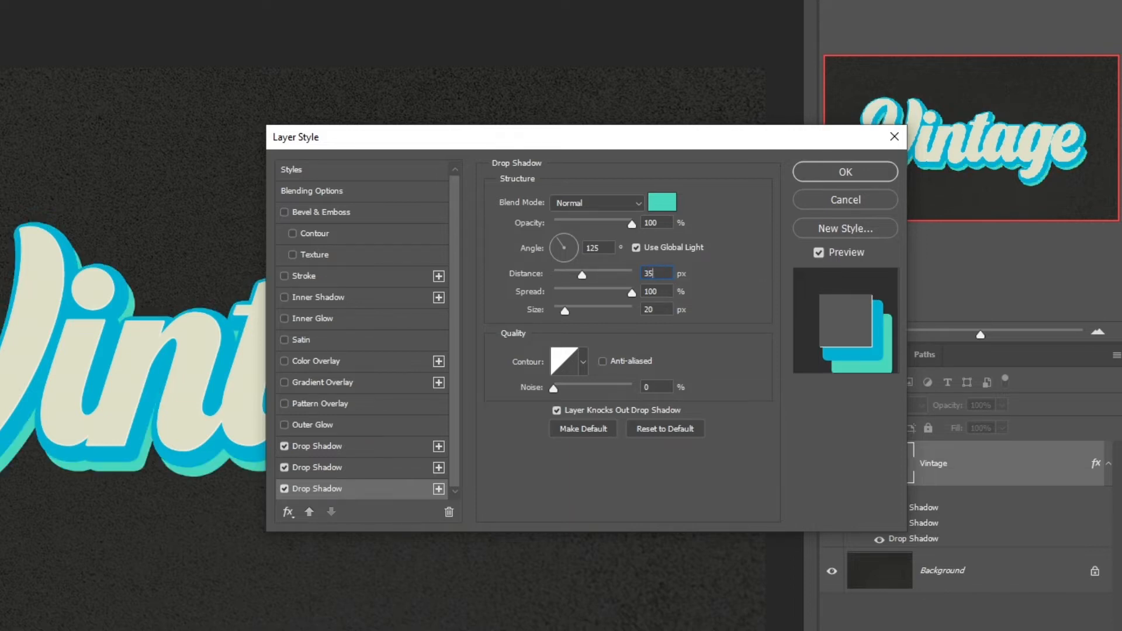
pyautogui.press('Tab')
# Add a fourth drop shadow to the Vintage layer and set the lowest one's color to #f2b705
pyautogui.scroll(1, 448, 444)
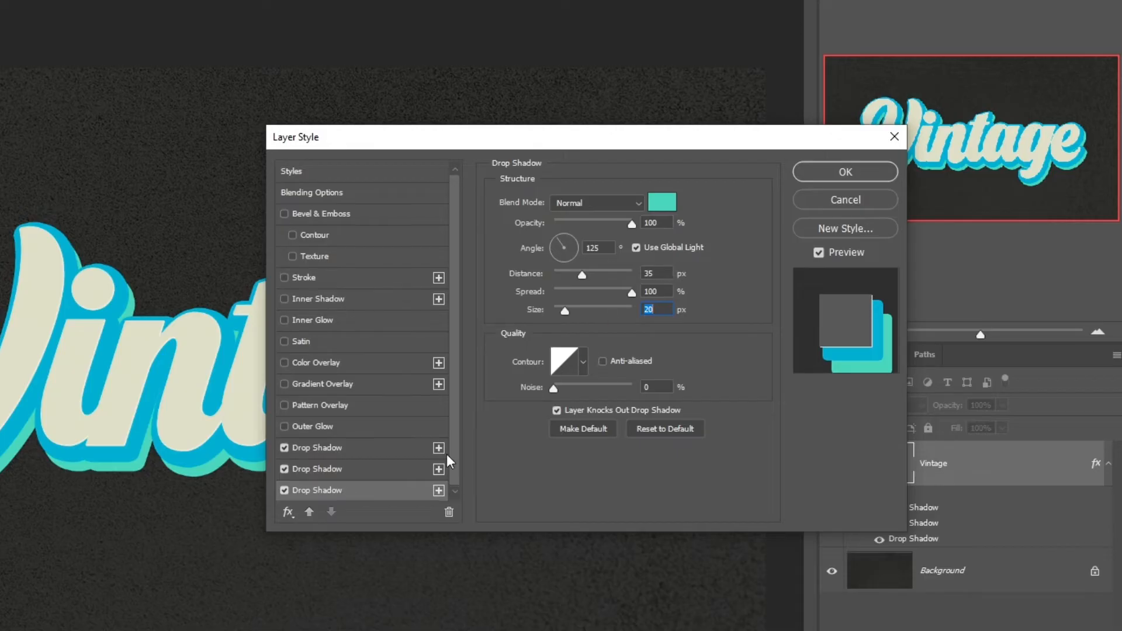
pyautogui.click(439, 491)
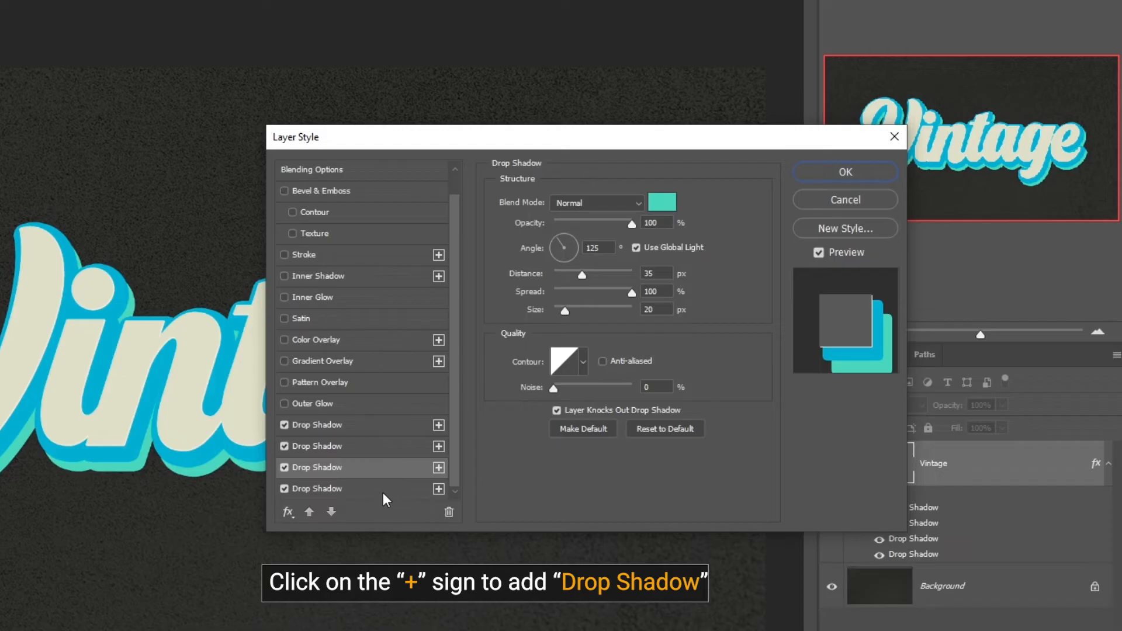
pyautogui.click(383, 493)
pyautogui.click(664, 203)
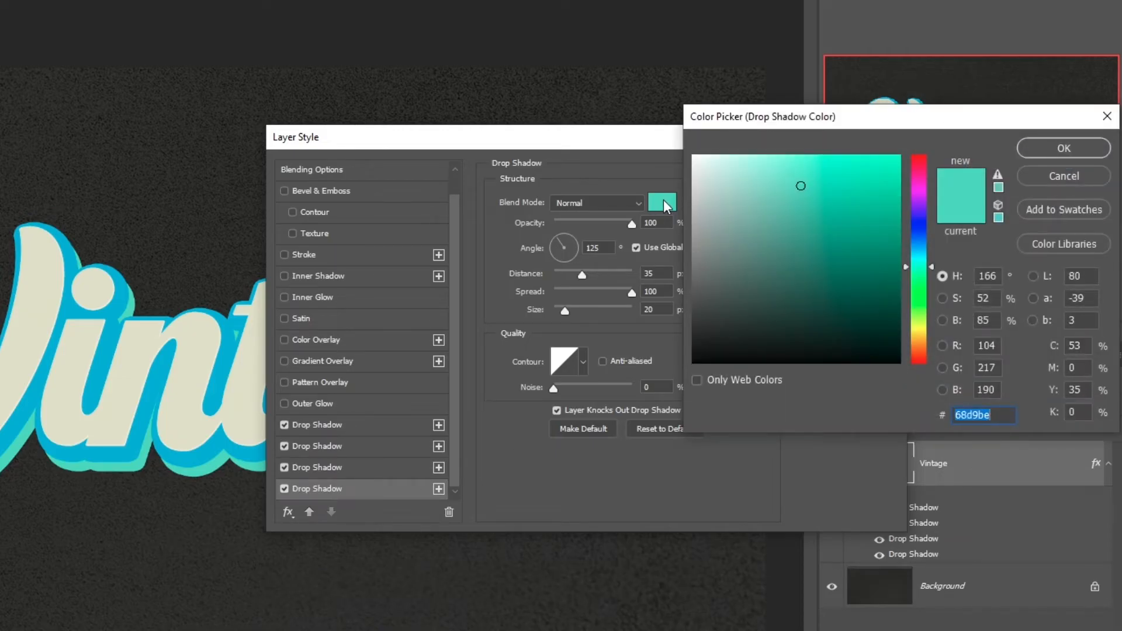
pyautogui.write('f')
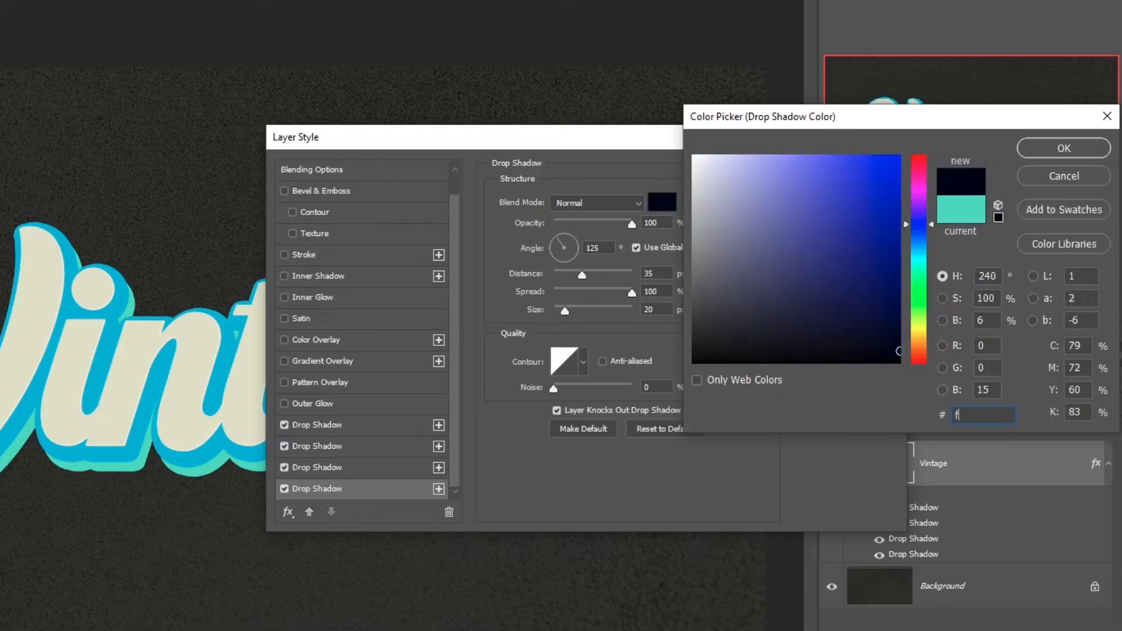
pyautogui.write('2')
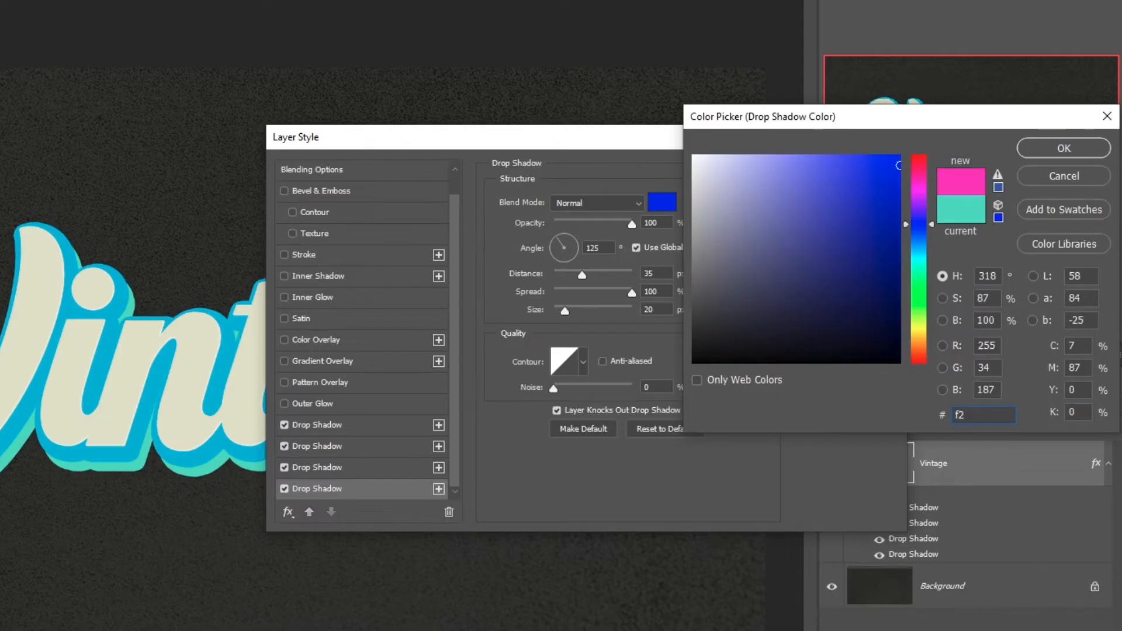
pyautogui.write('b705')
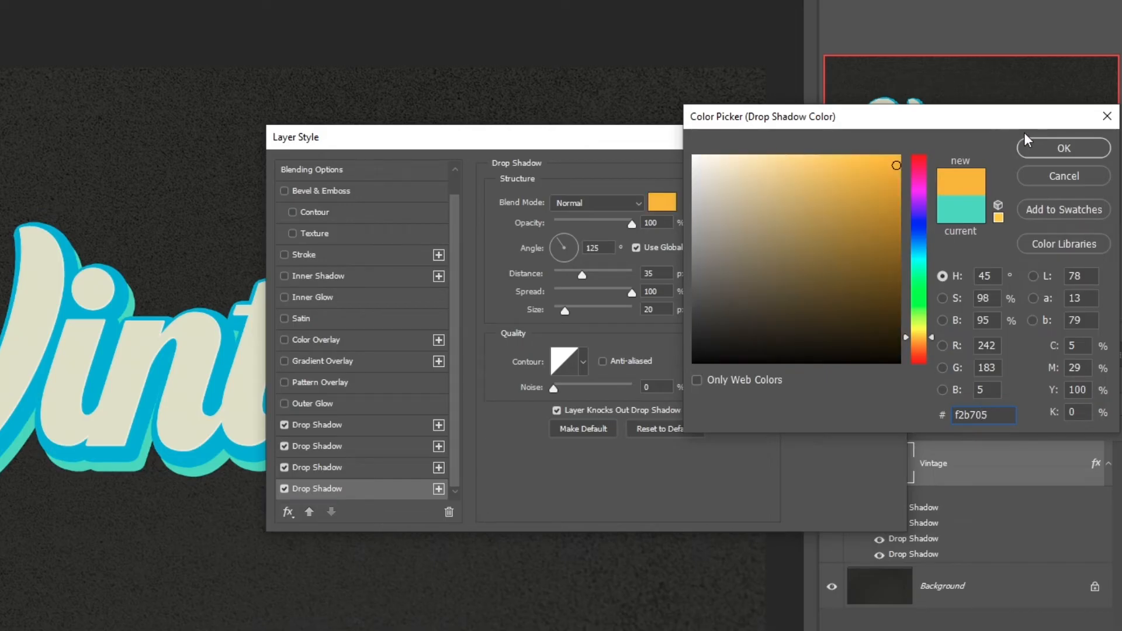
pyautogui.click(1047, 150)
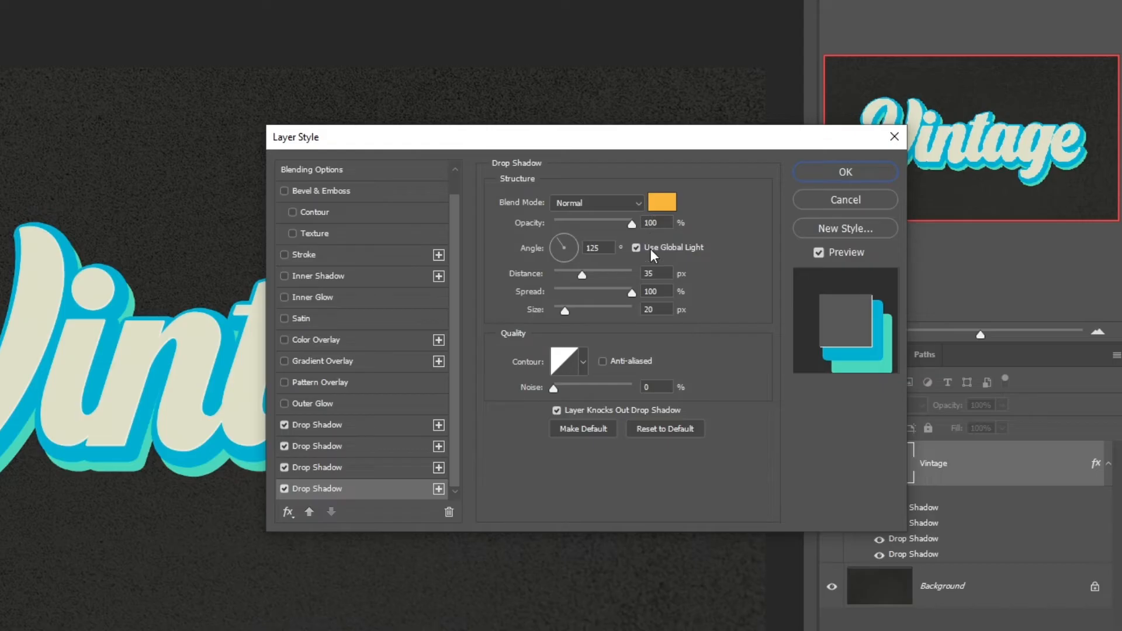
# Set the yellow drop shadow's distance to 60 px
pyautogui.press('Tab')
pyautogui.write('60')
pyautogui.press('Tab')
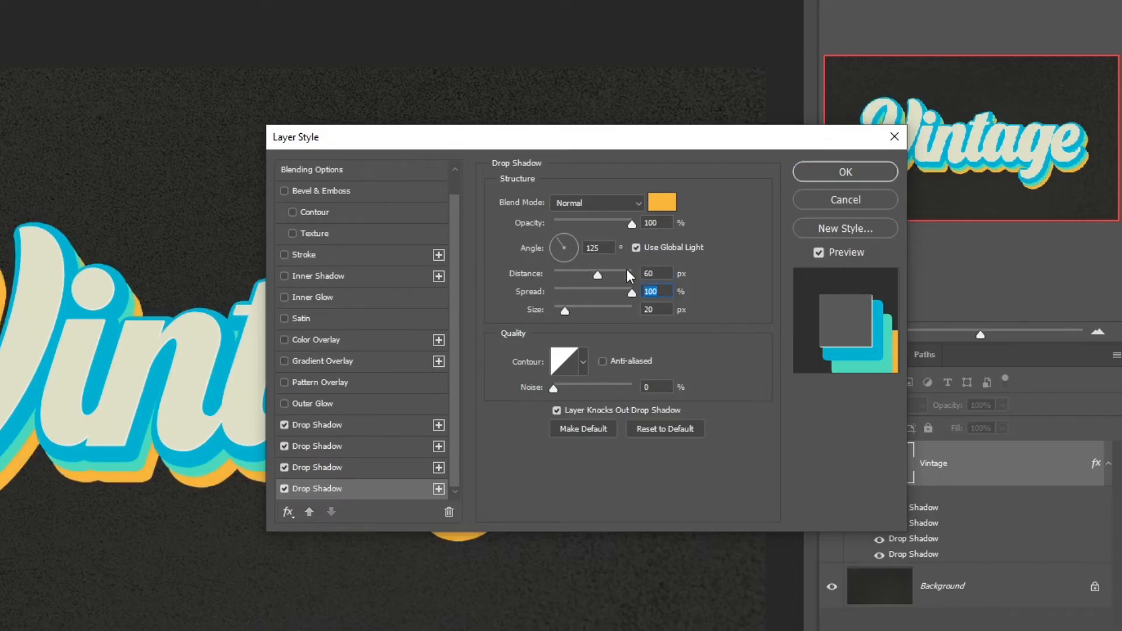
pyautogui.press('Tab')
# Add a fifth drop shadow to the Vintage layer and set the lowest one's color to #f26513
pyautogui.click(437, 485)
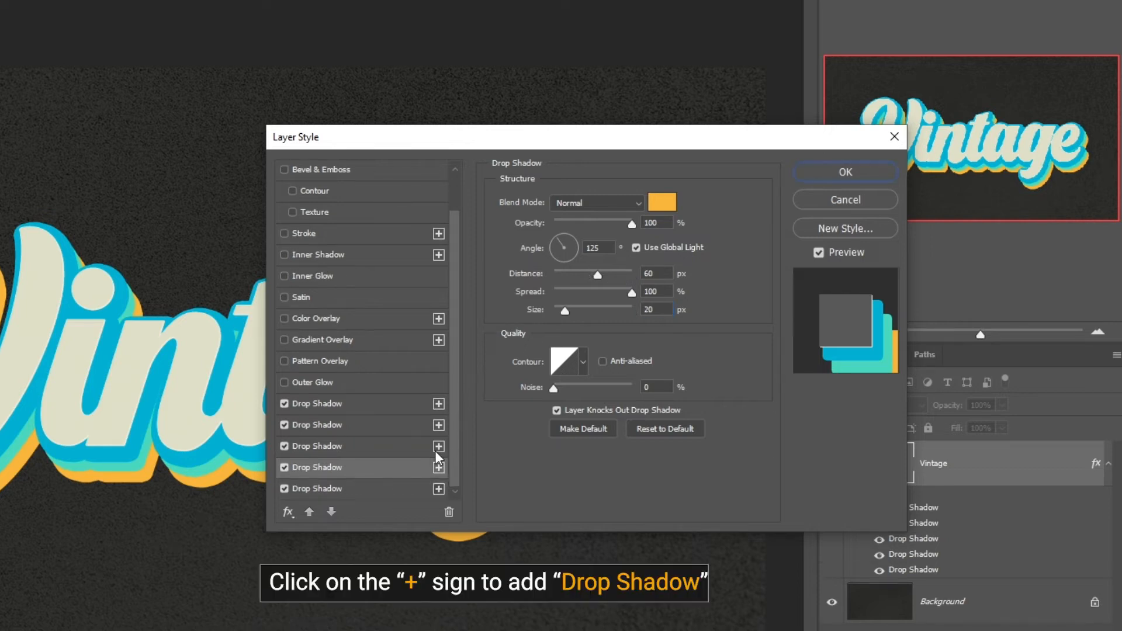
pyautogui.click(351, 489)
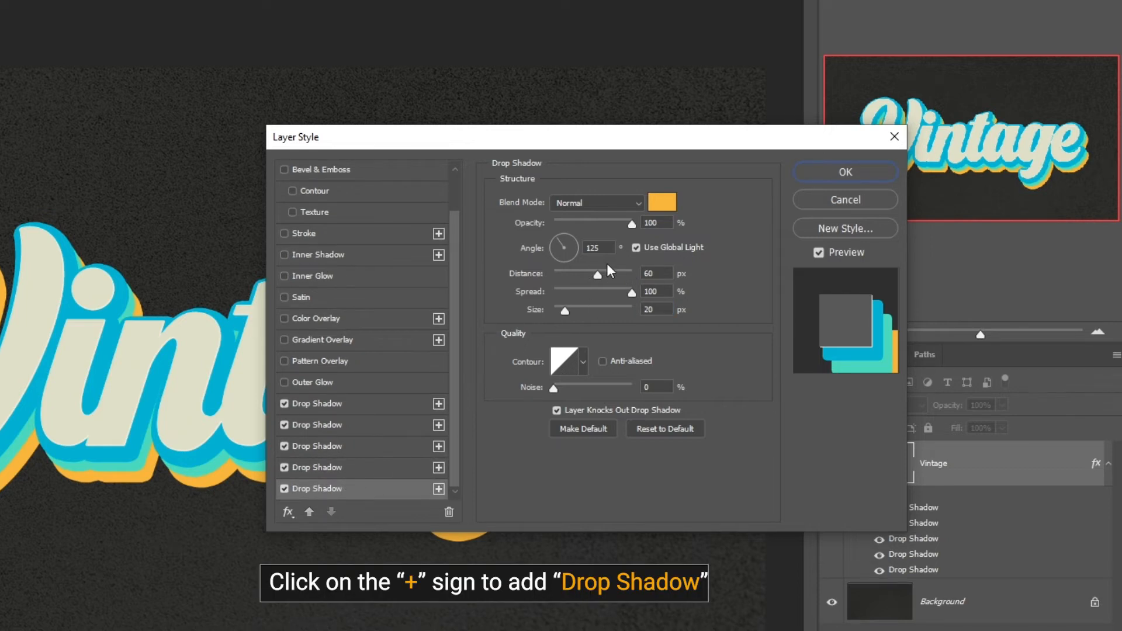
pyautogui.click(672, 201)
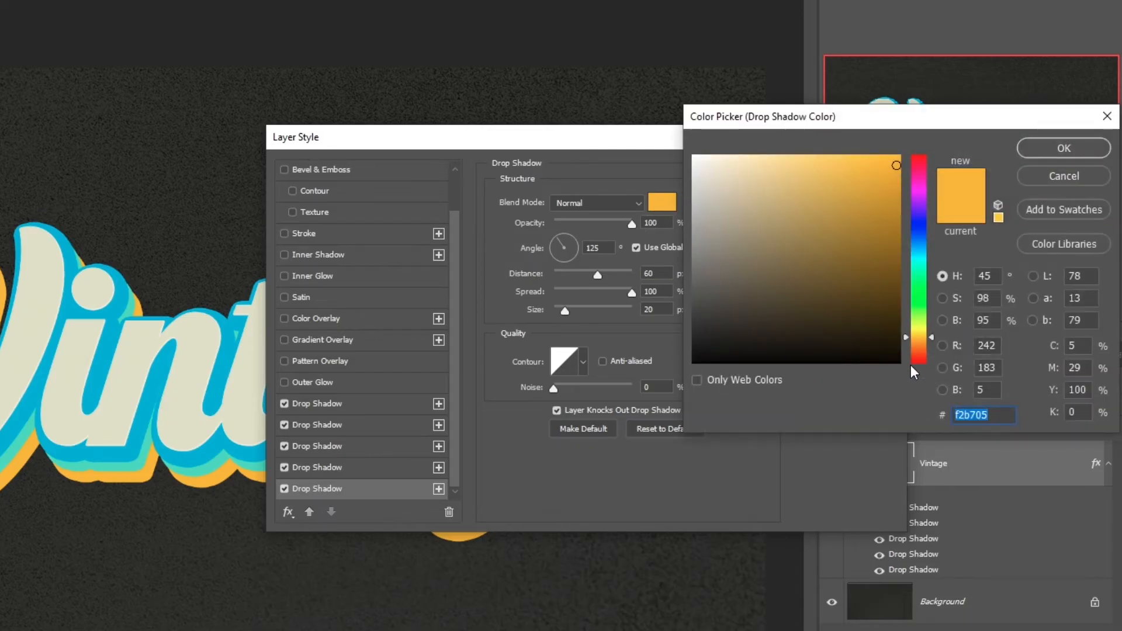
pyautogui.write('f2')
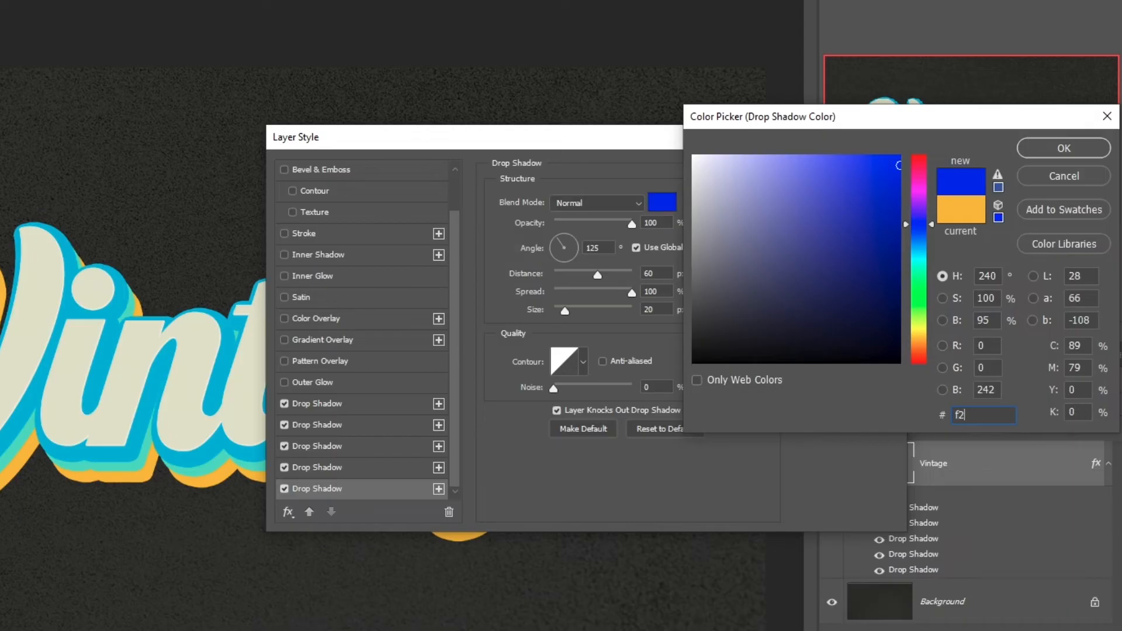
pyautogui.write('6513')
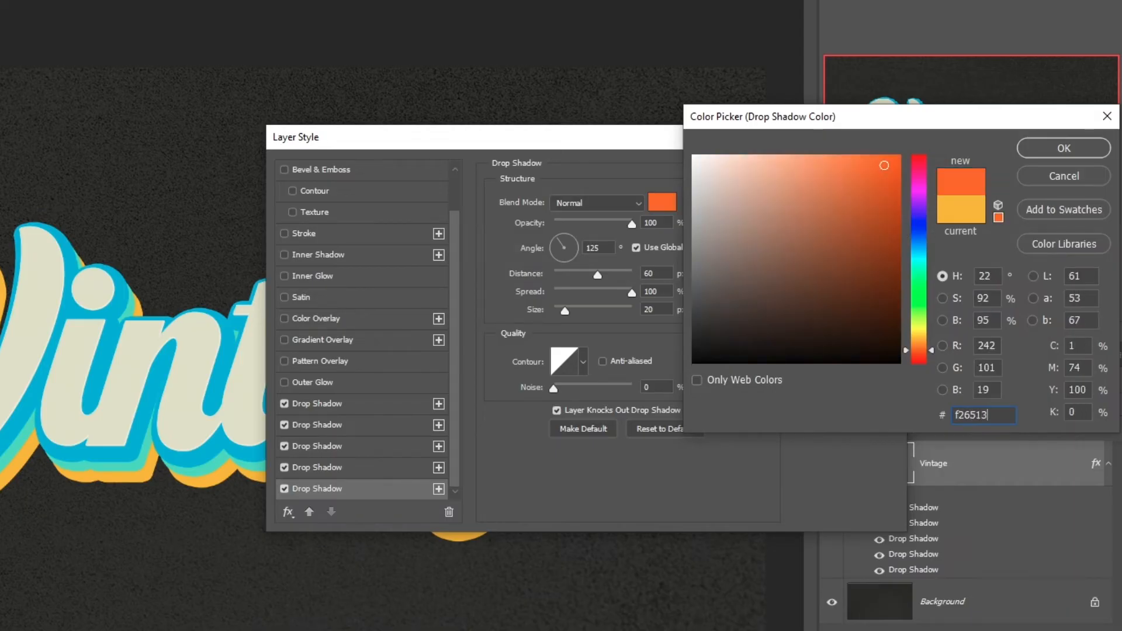
pyautogui.click(1064, 147)
# Set the orange drop shadow's distance to 80 px
pyautogui.moveTo(663, 270); pyautogui.dragTo(626, 270)
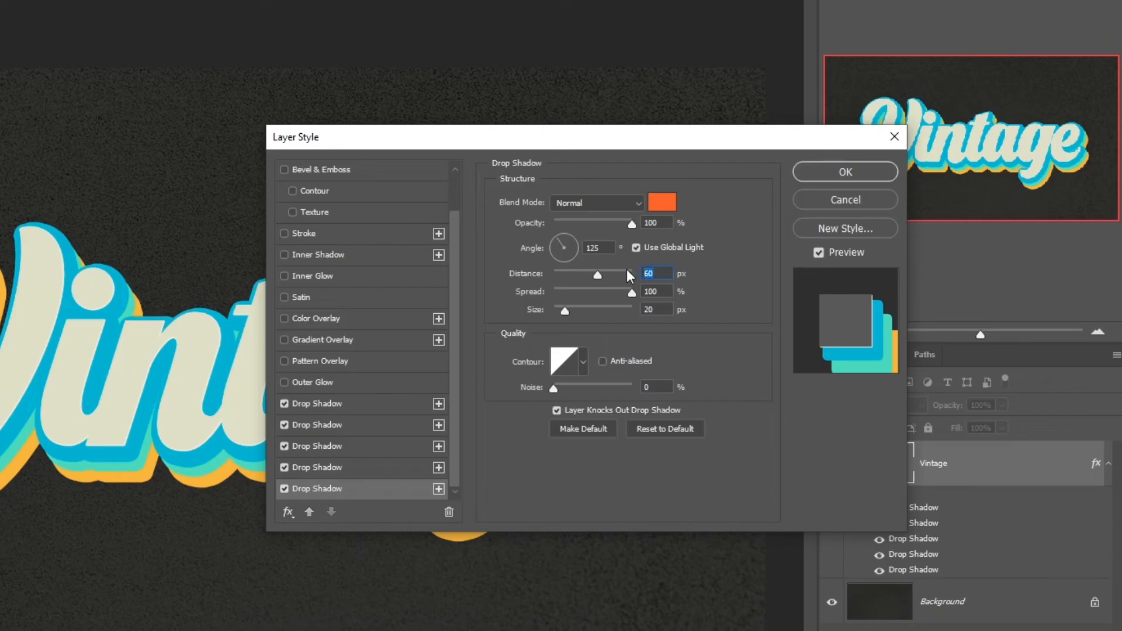
pyautogui.write('80')
pyautogui.press('Tab')
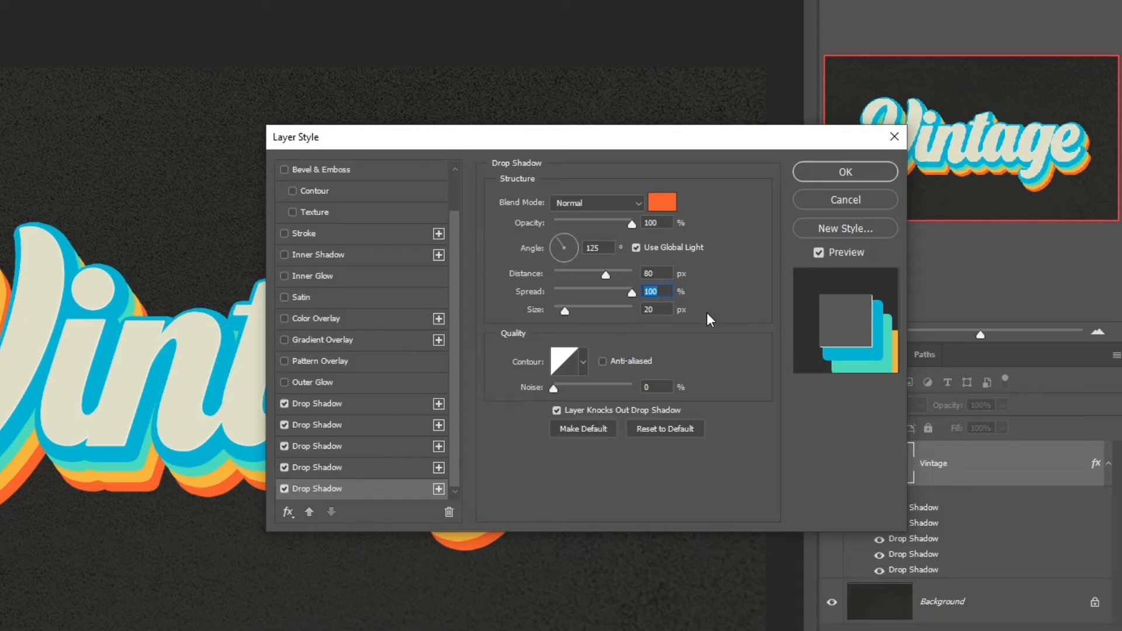
# Add a sixth drop shadow to the Vintage layer and set the lowest one's color to #f24638
pyautogui.click(438, 489)
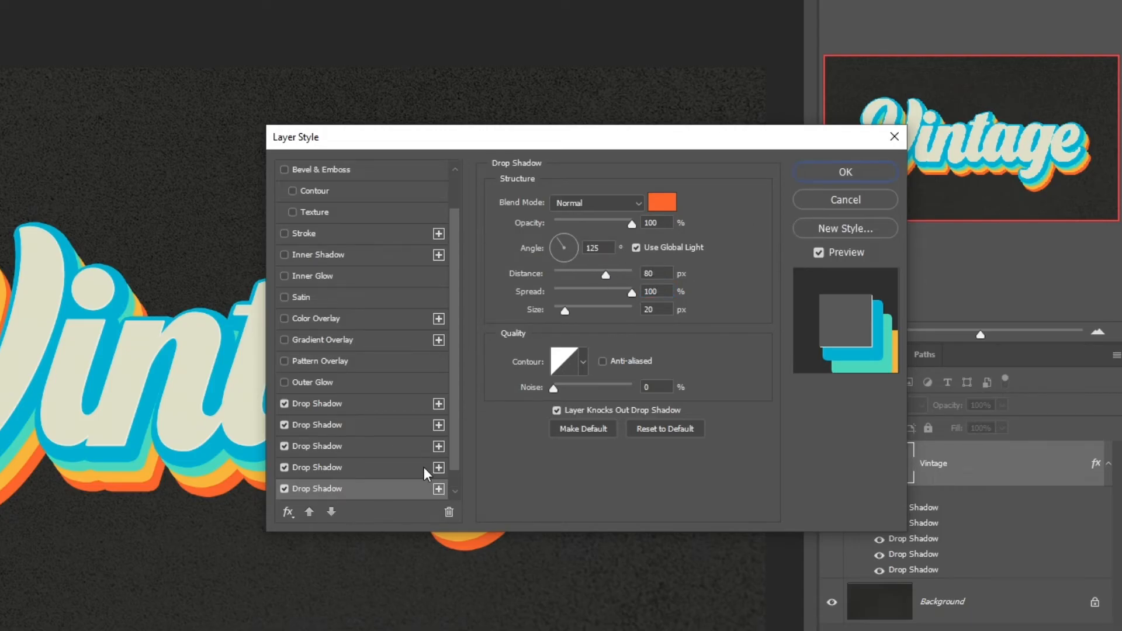
pyautogui.click(348, 488)
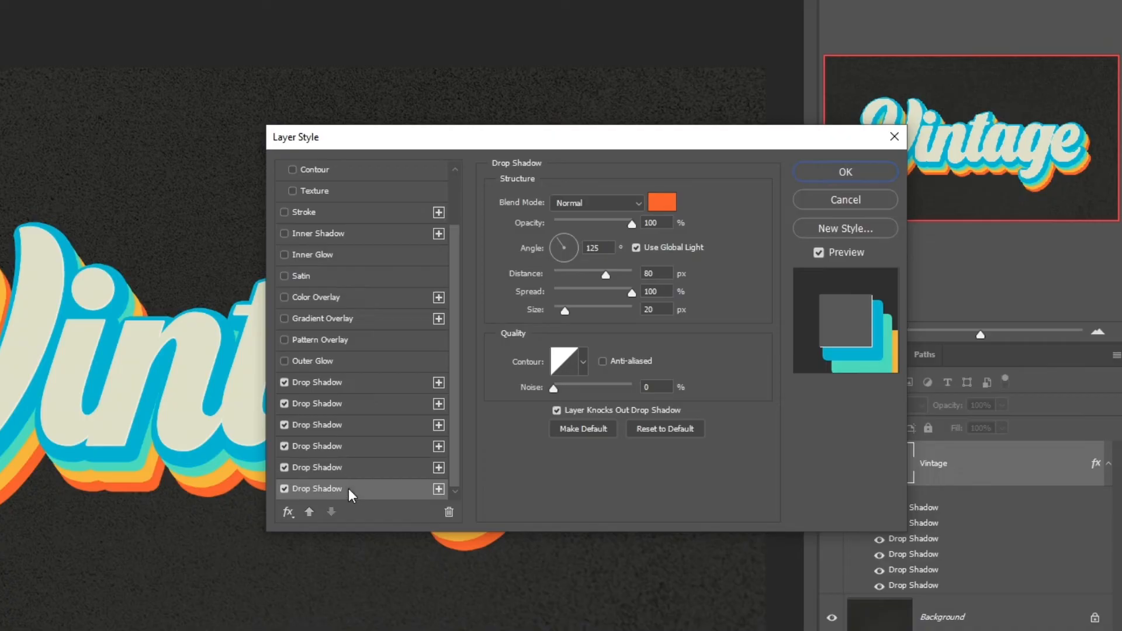
pyautogui.click(662, 202)
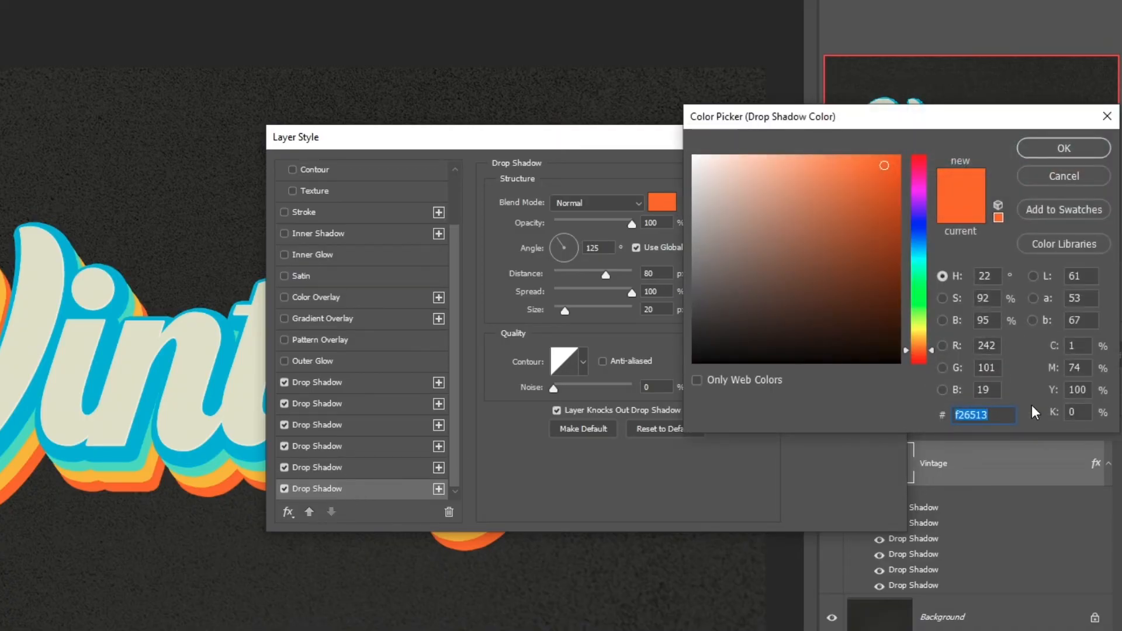
pyautogui.write('f246')
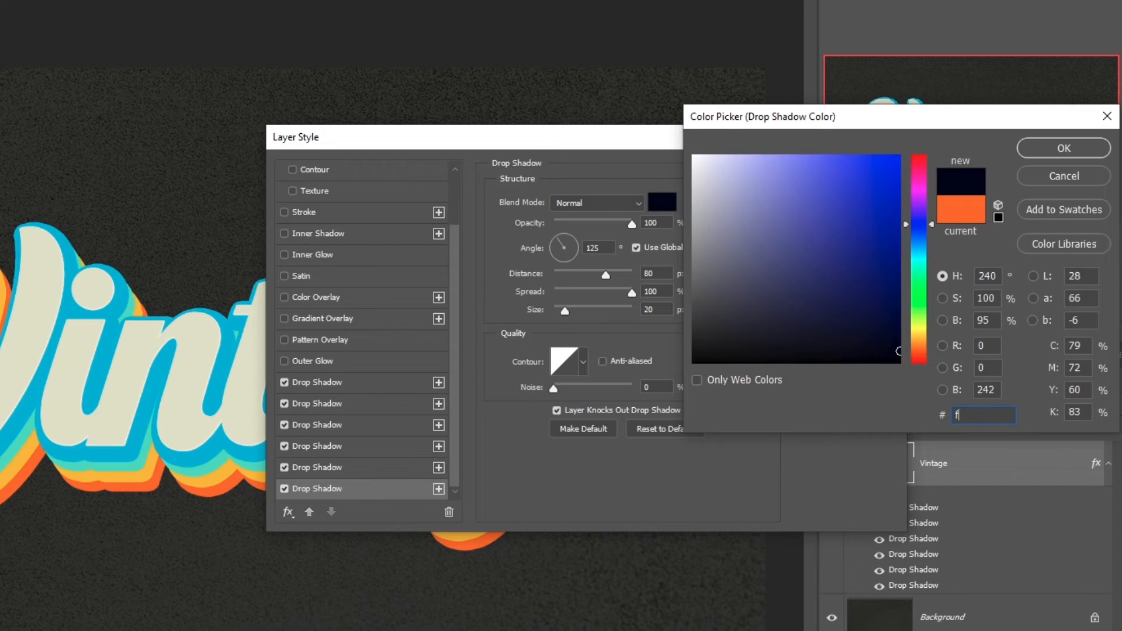
pyautogui.write('38')
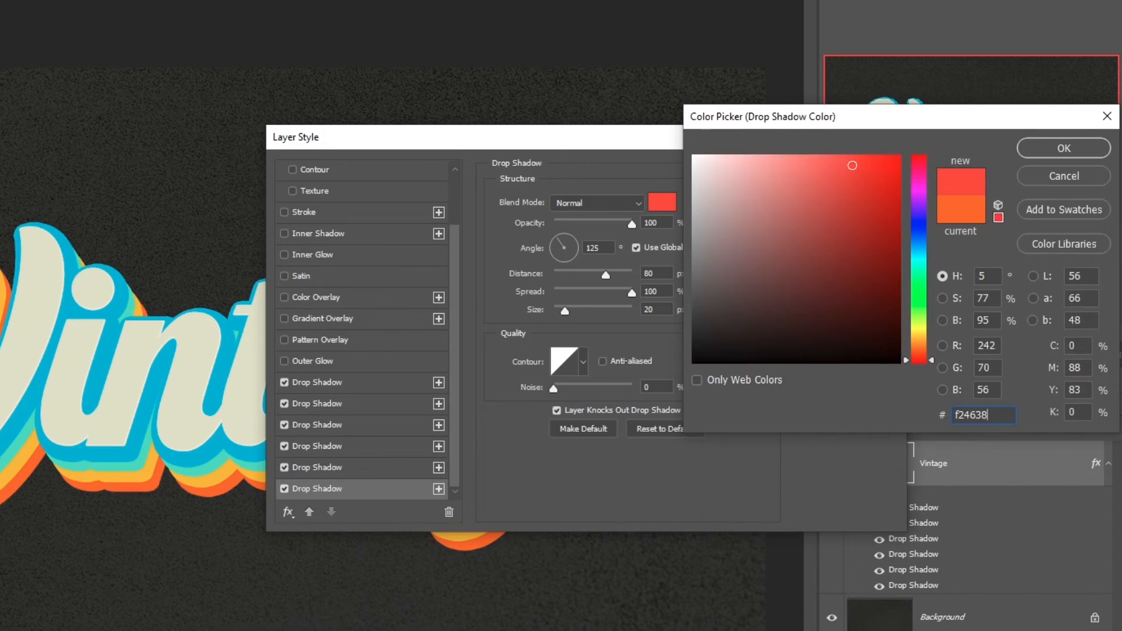
pyautogui.click(1055, 148)
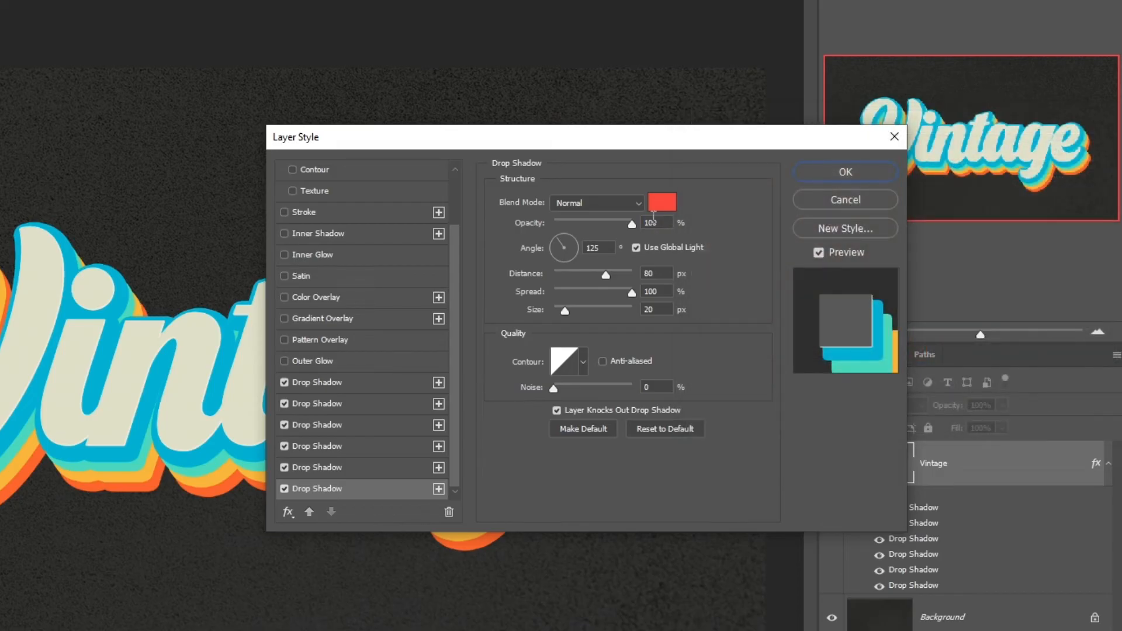
# Set the red drop shadow's distance to 100 px and apply the layer style
pyautogui.doubleClick(648, 273)
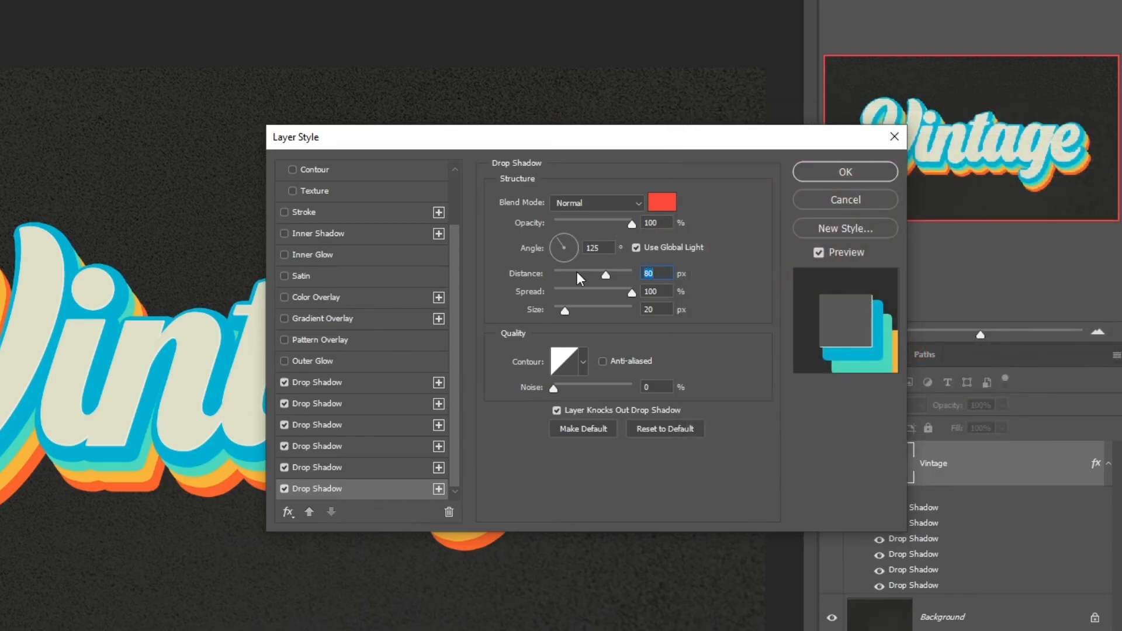
pyautogui.write('100')
pyautogui.press('Tab')
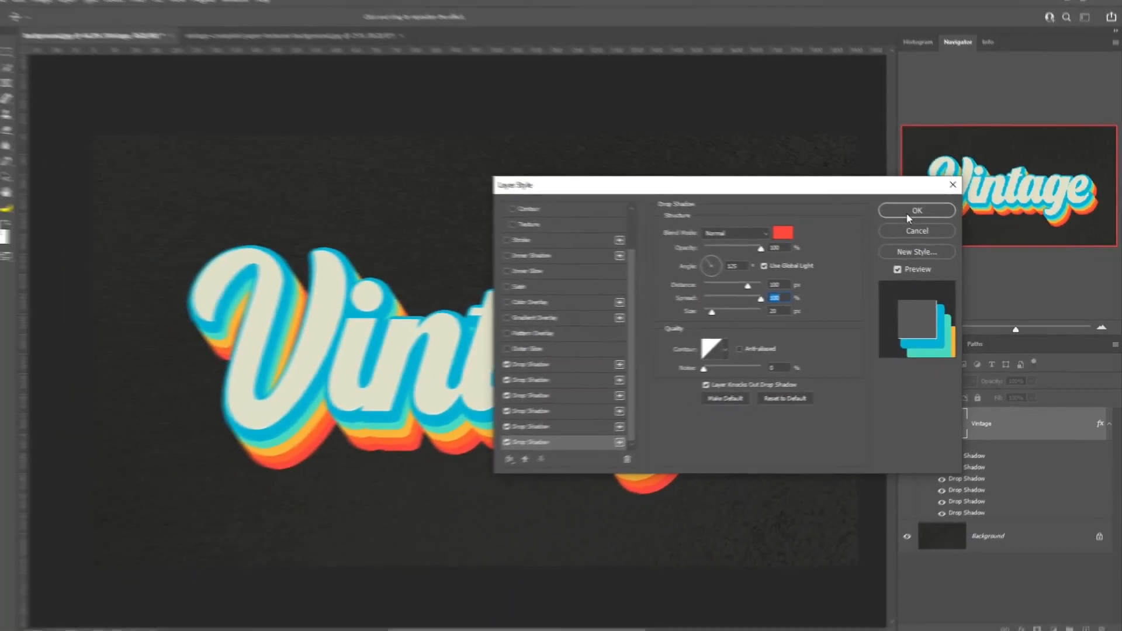
pyautogui.click(911, 216)
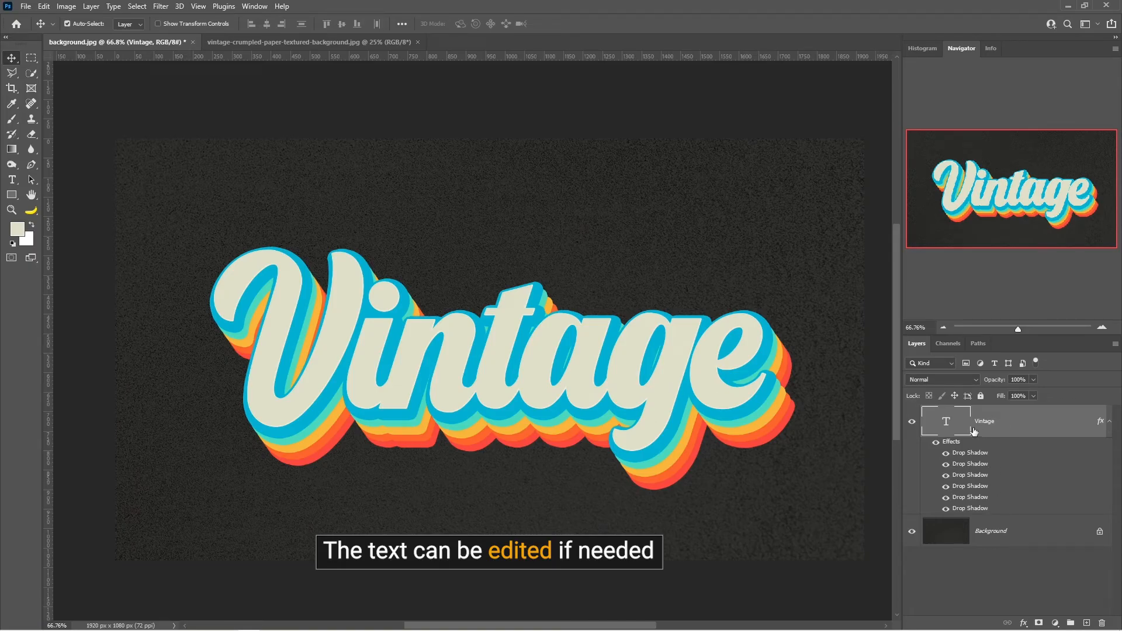
# Try replacing the Vintage layer's text with "Hello", and revert to the original wording
pyautogui.doubleClick(586, 395)
pyautogui.write('He')
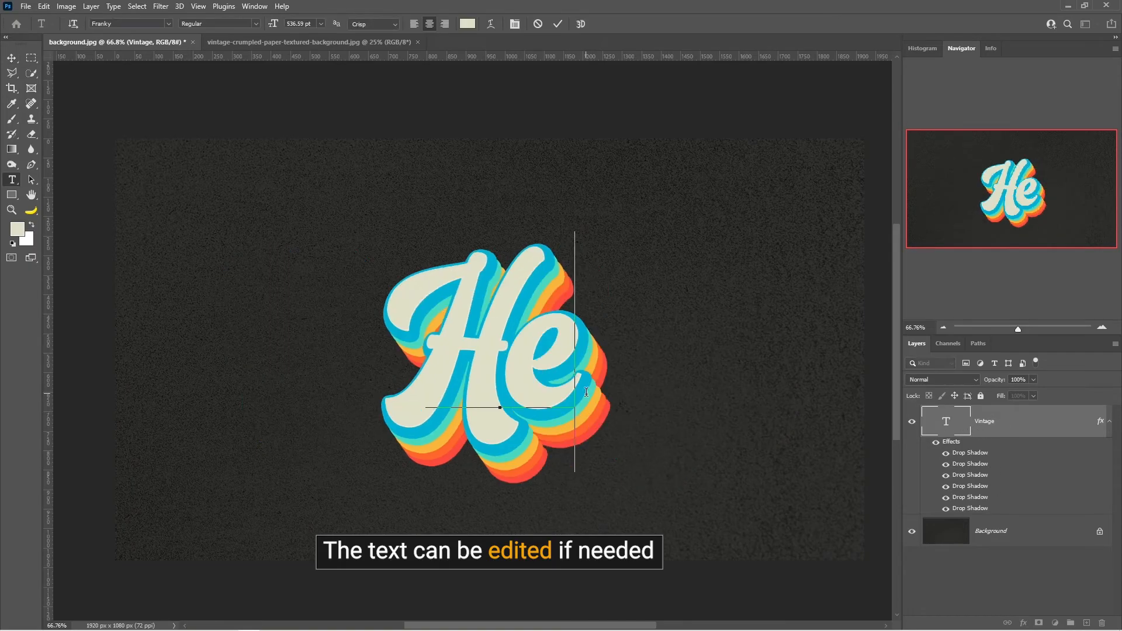
pyautogui.write('lo')
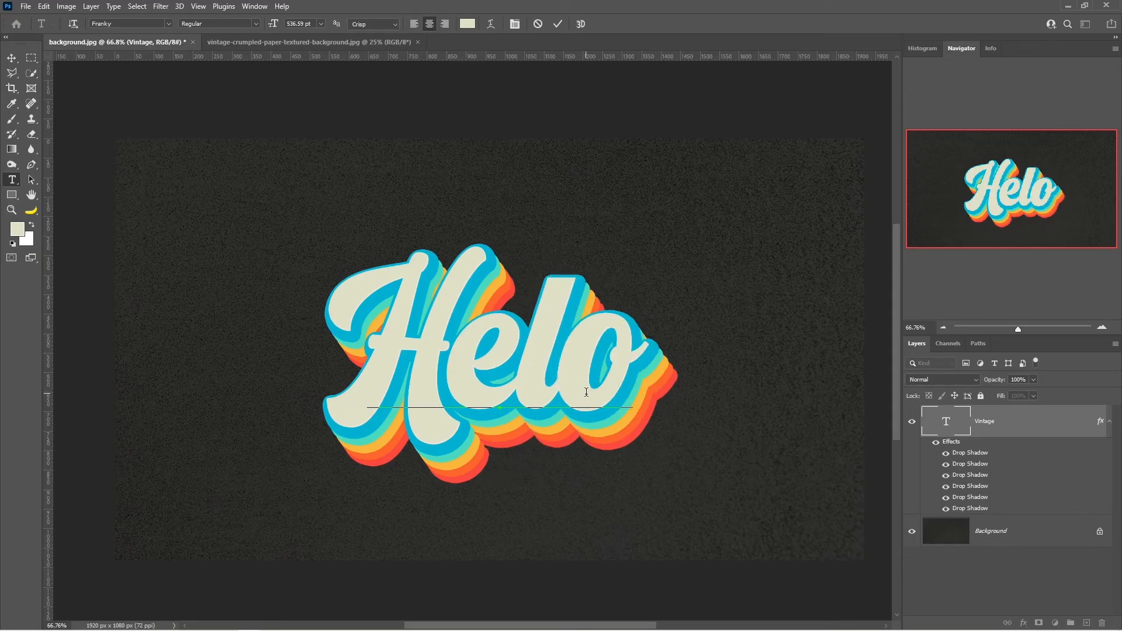
pyautogui.press('BackSpace')
pyautogui.write('lo')
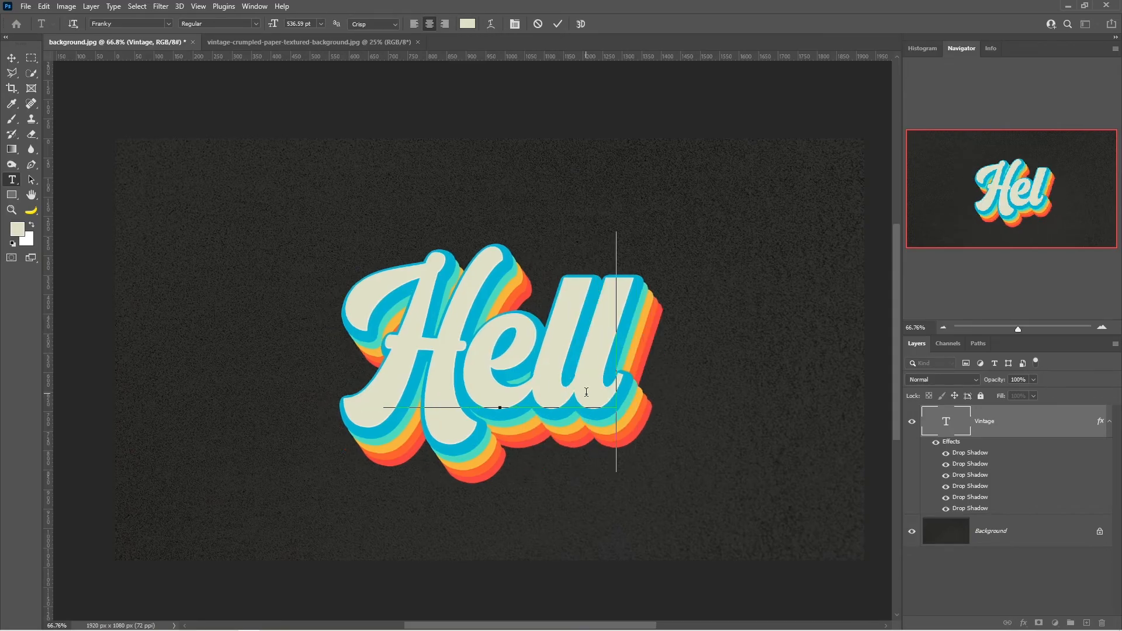
pyautogui.press('BackSpace')
pyautogui.press('BackSpace')
pyautogui.press('BackSpace')
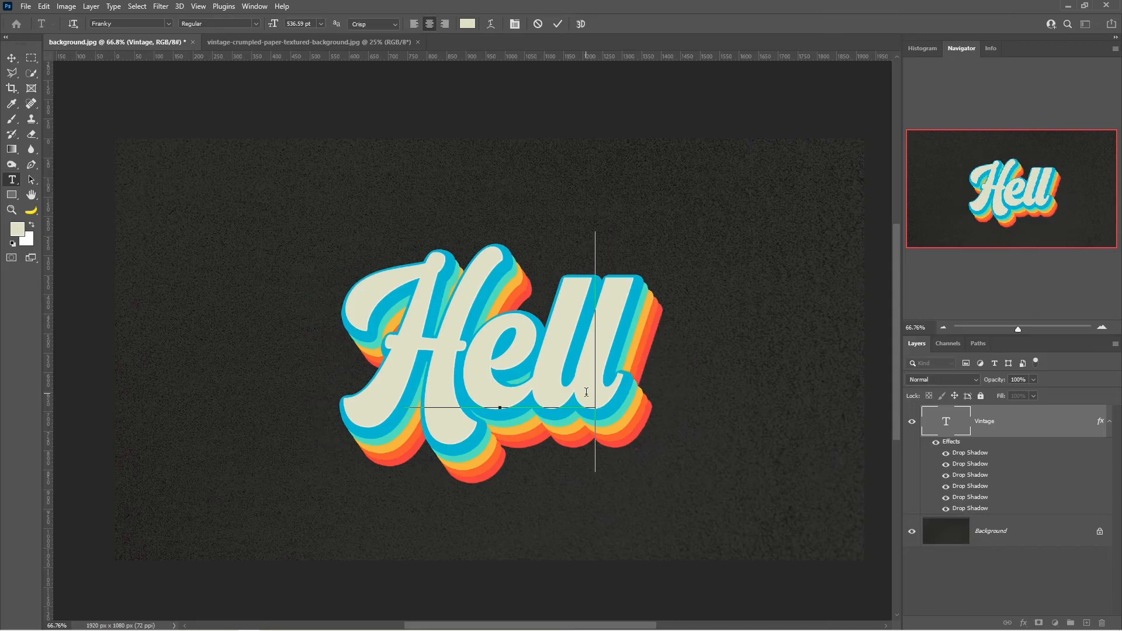
pyautogui.press('BackSpace')
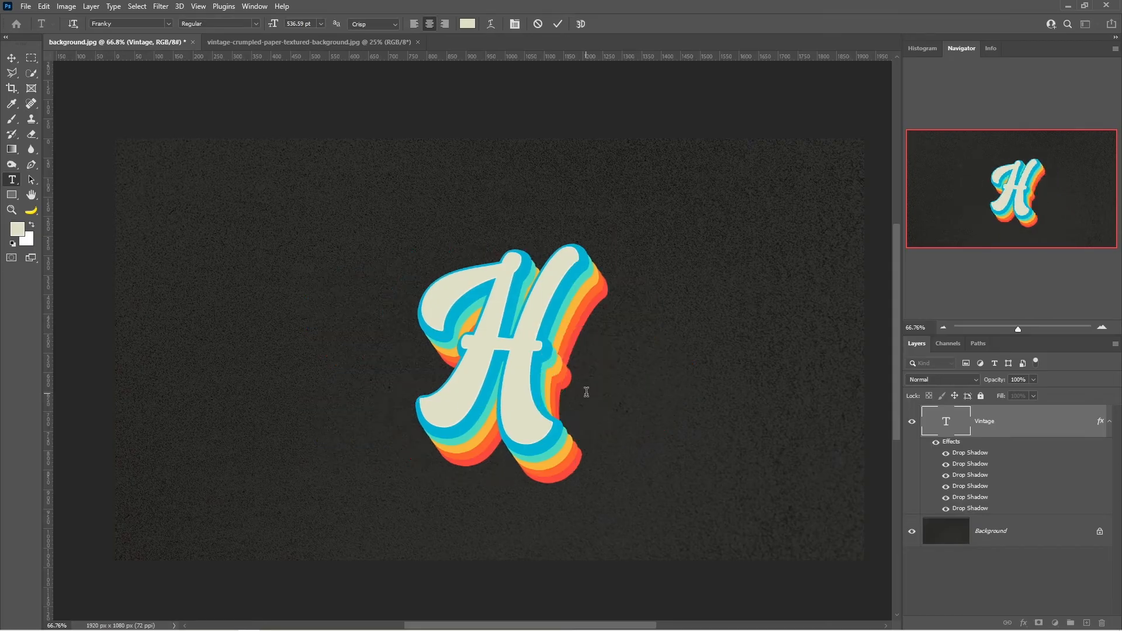
pyautogui.hotkey('ctrl', 'Return')
pyautogui.hotkey('ctrl', 'z')
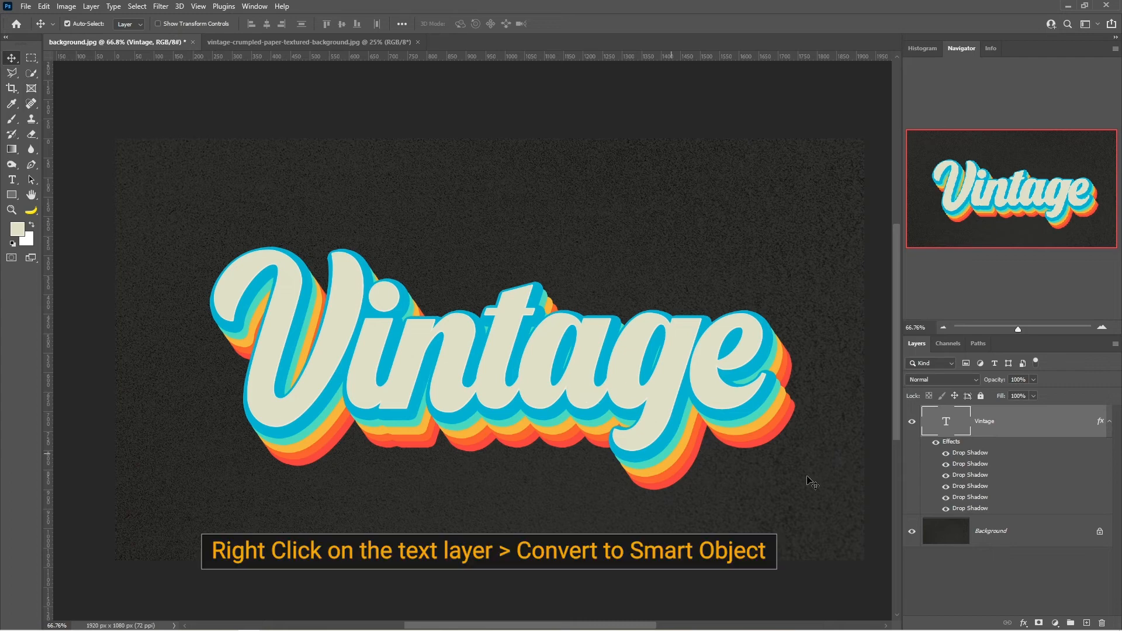
# Convert the Vintage text layer to a smart object and toggle its visibility off and on to check it
pyautogui.rightClick(1066, 427)
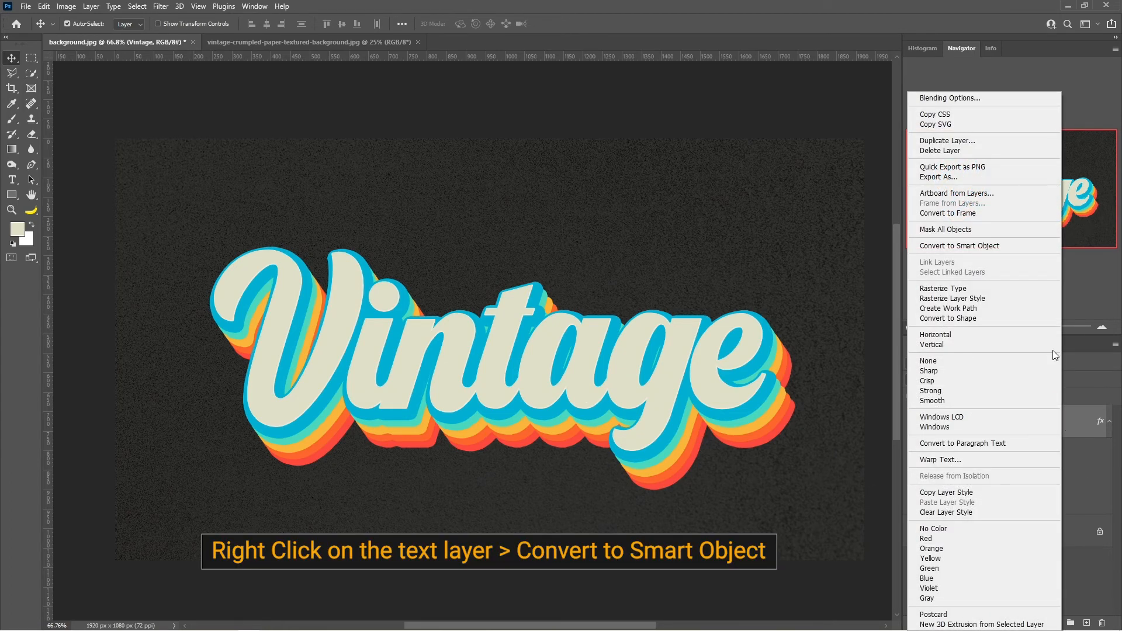
pyautogui.click(1017, 249)
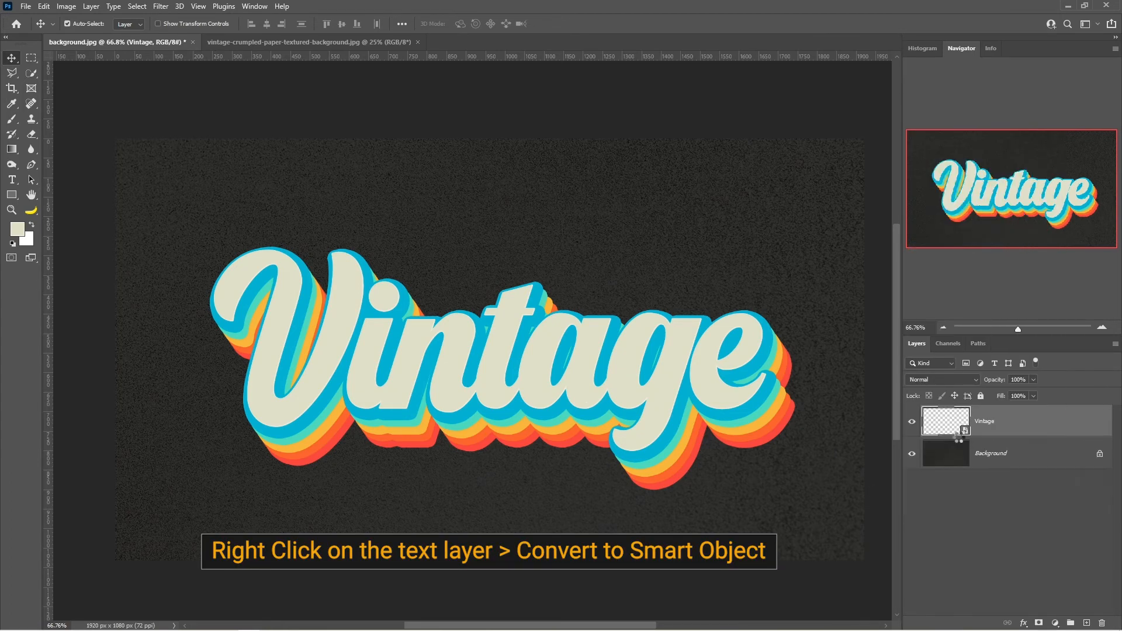
pyautogui.click(912, 421)
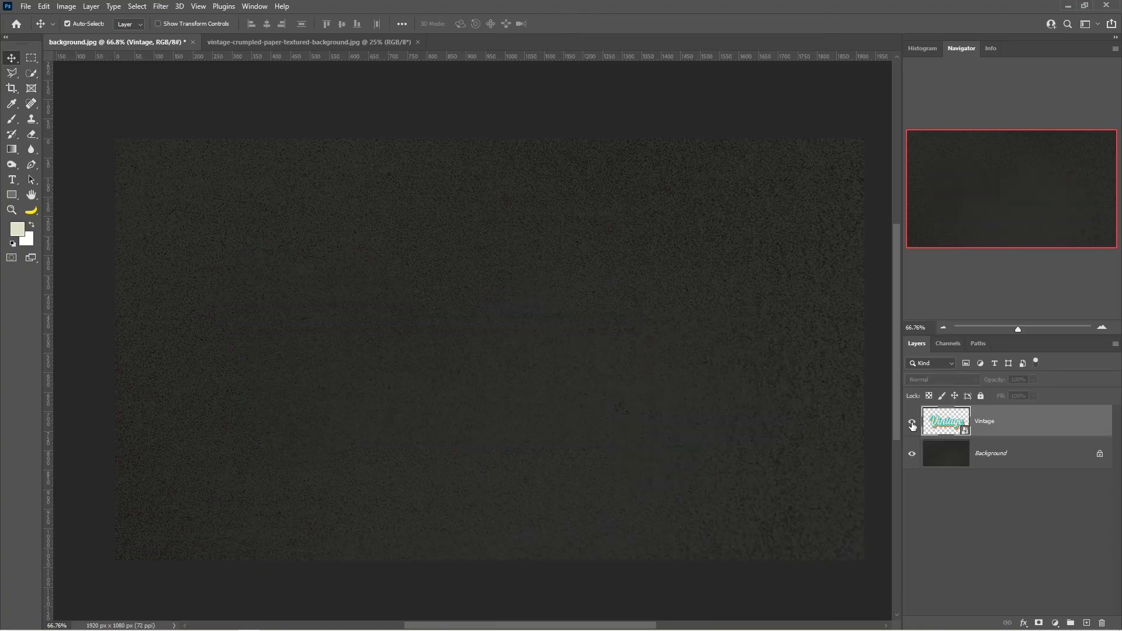
pyautogui.click(912, 422)
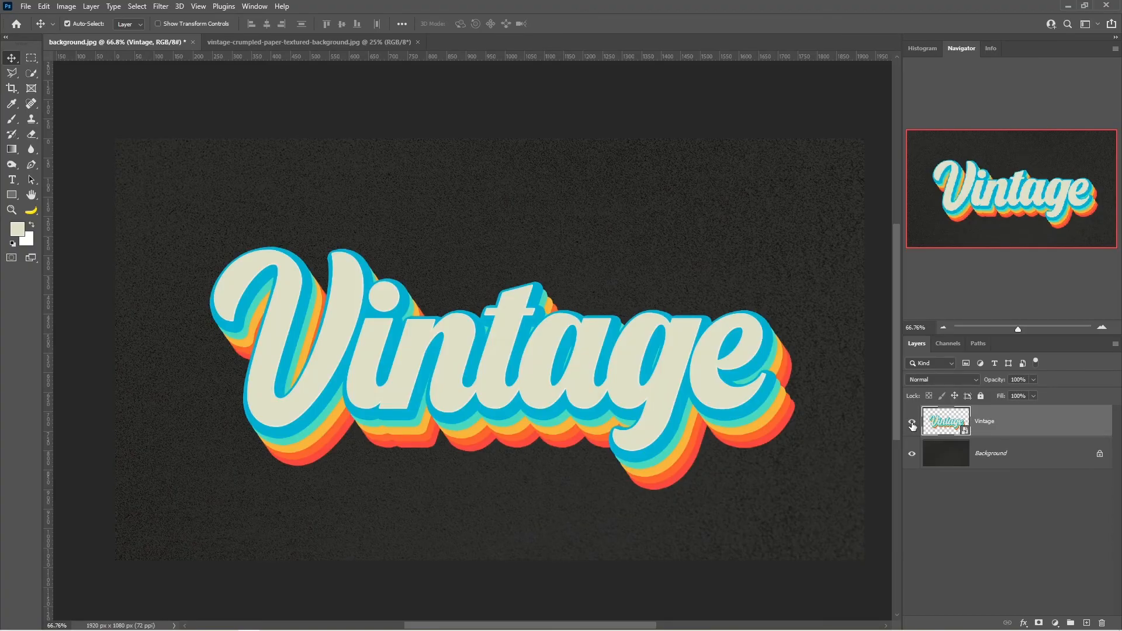
# Convert the crumpled paper background to a normal layer and bring it into background.jpg so it covers the Vintage text
pyautogui.click(243, 42)
pyautogui.moveTo(501, 283); pyautogui.dragTo(134, 85)
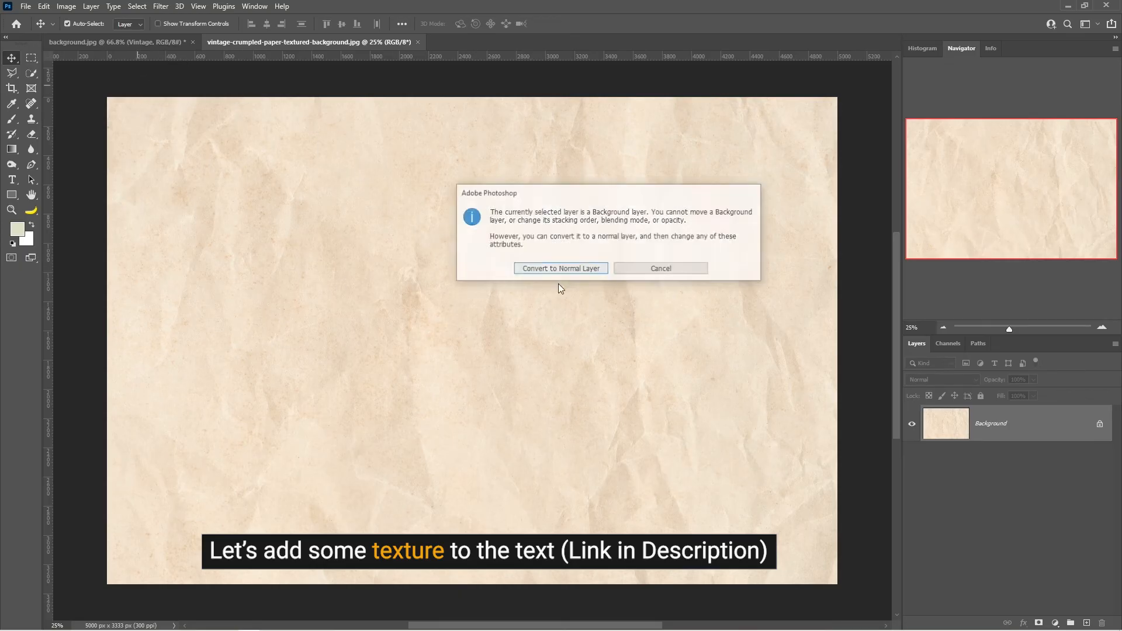
pyautogui.click(559, 270)
pyautogui.moveTo(546, 316); pyautogui.dragTo(520, 390)
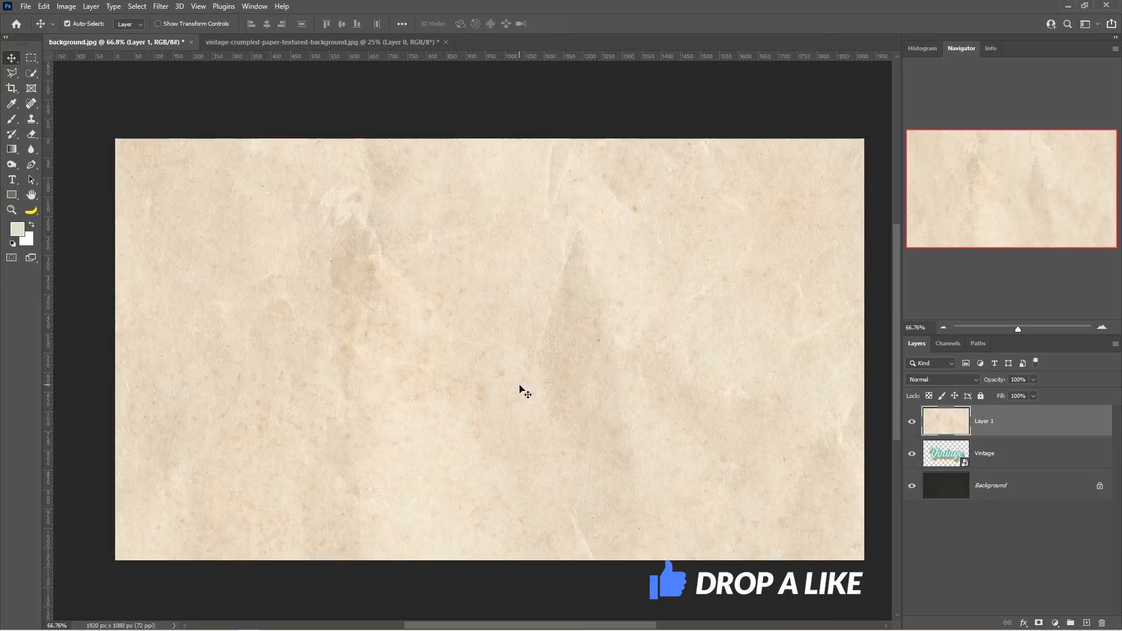
pyautogui.hotkey('ctrl', '-')
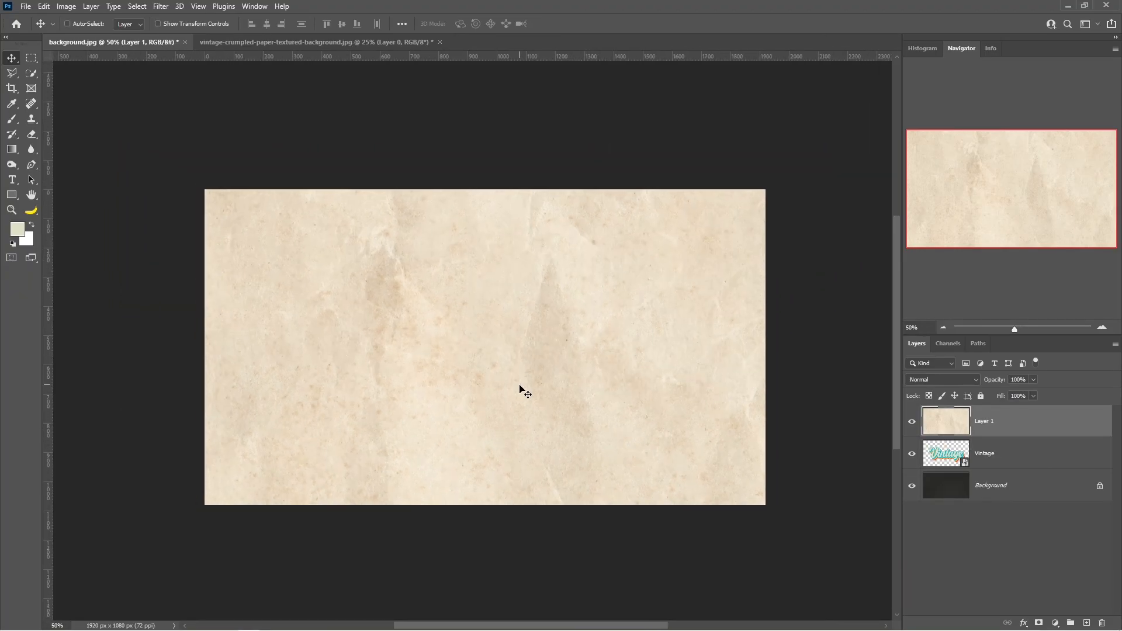
# Set the paper texture layer's blend mode to Darken and clip it to the Vintage layer
pyautogui.click(959, 379)
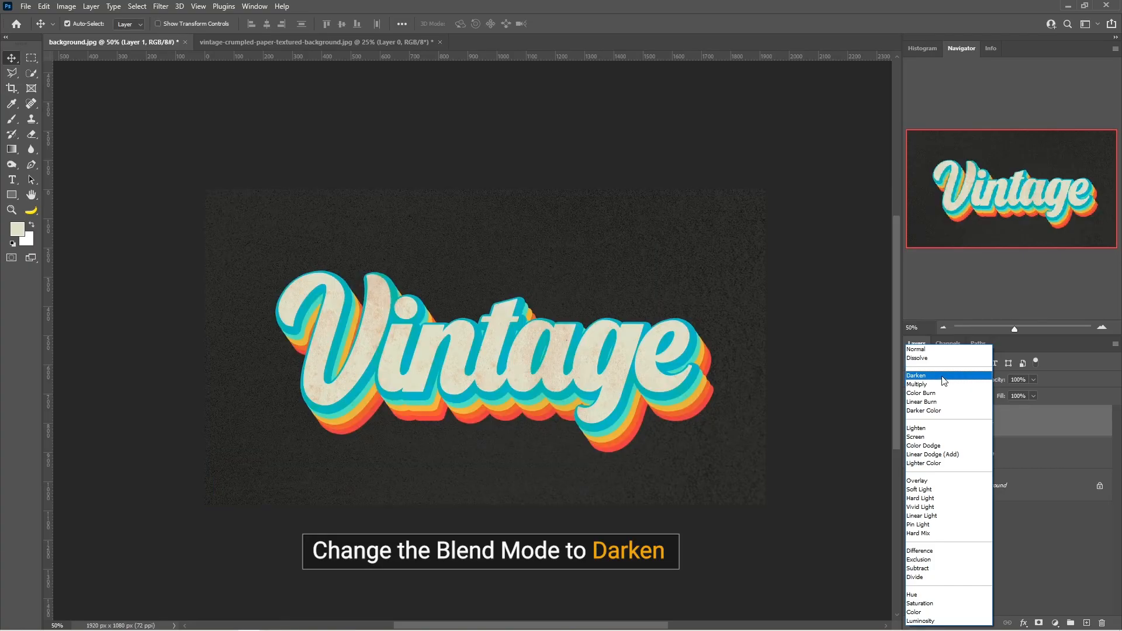
pyautogui.click(943, 381)
pyautogui.rightClick(1019, 427)
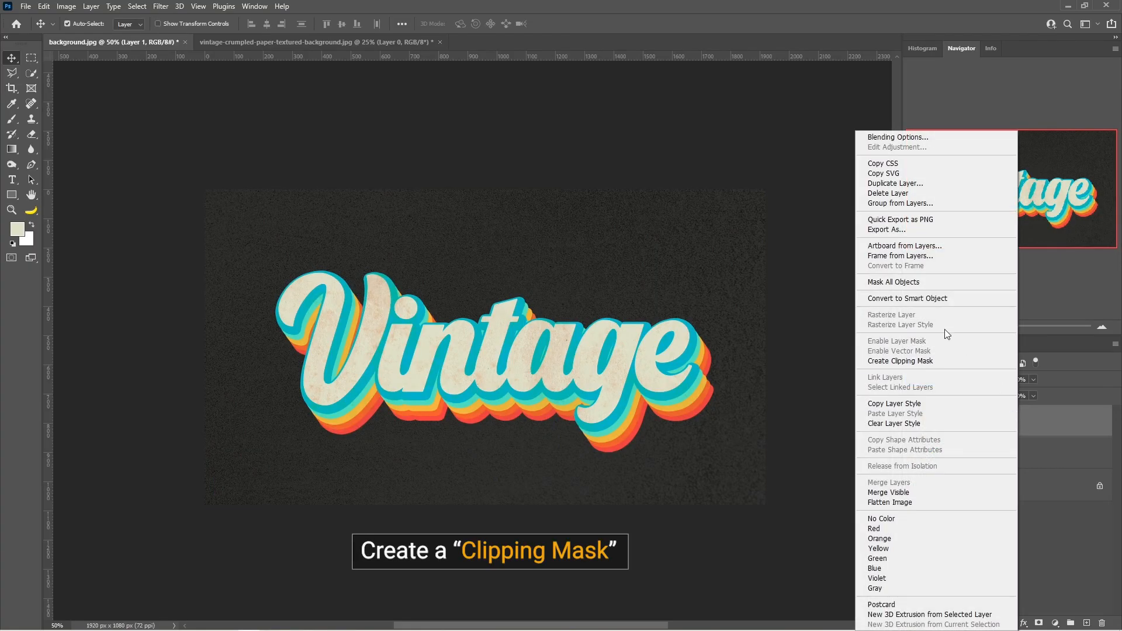
pyautogui.click(920, 360)
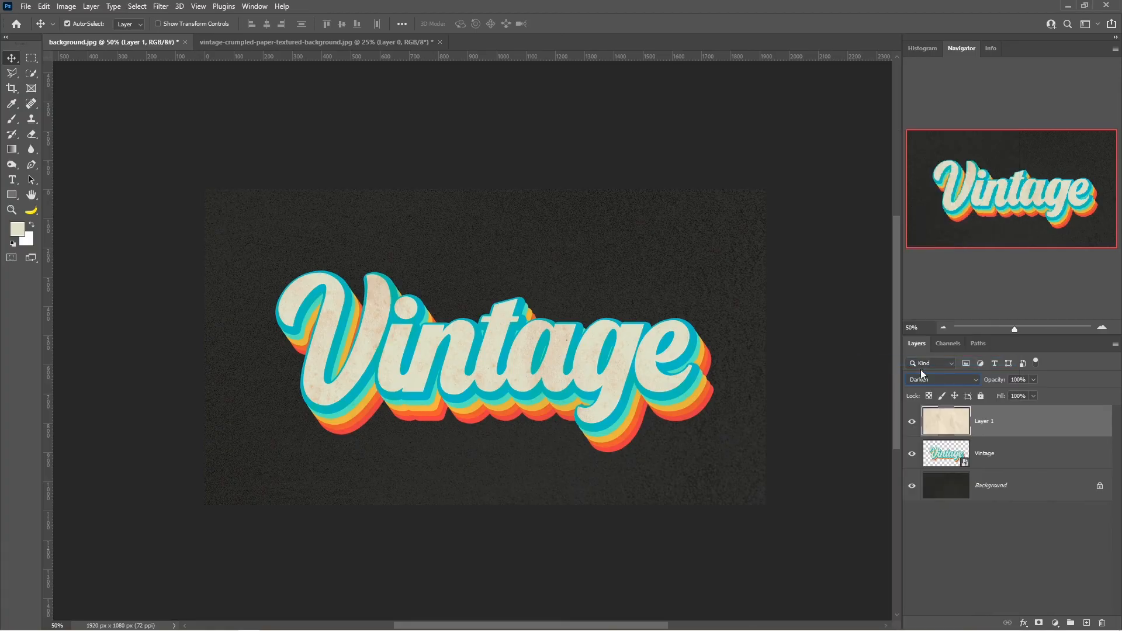